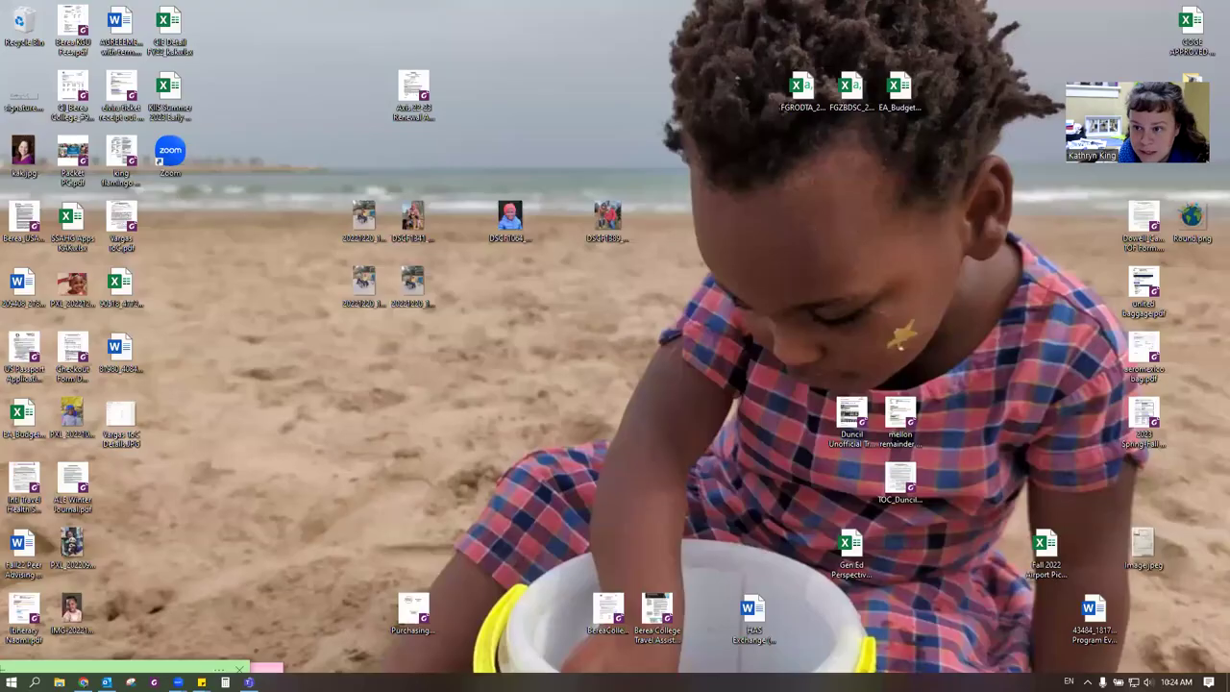
Restore the Chrome window on berea.edu/cie/steps/ and select its web address.
click(83, 681)
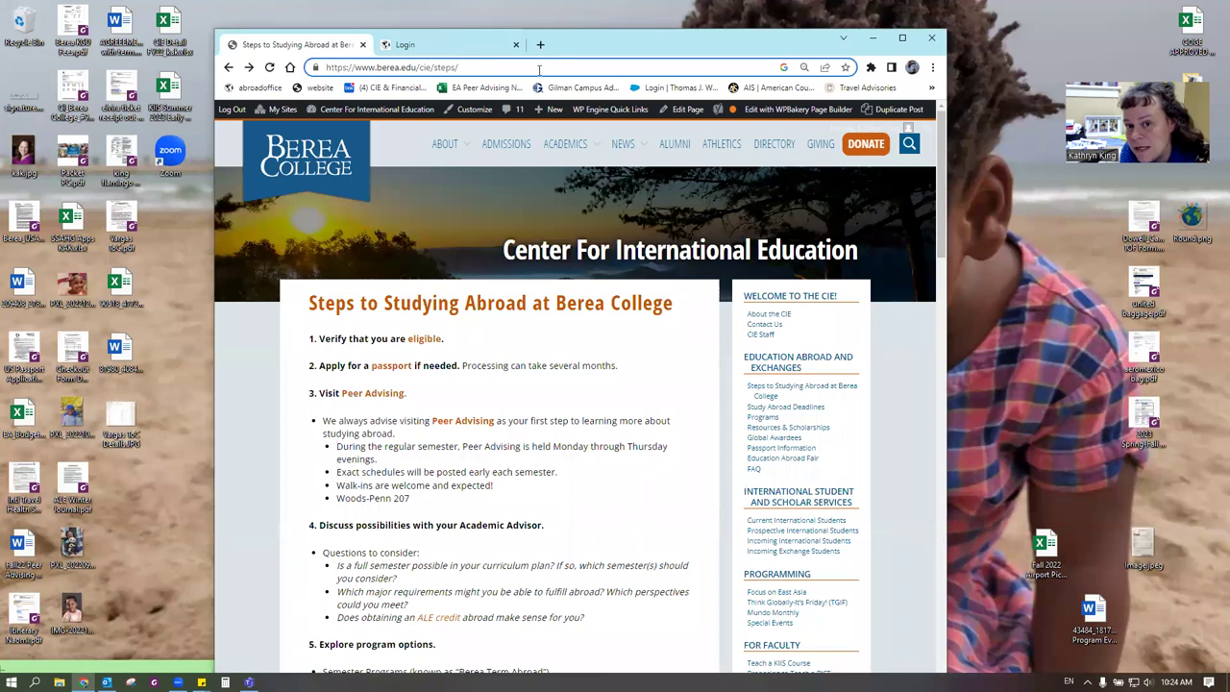
drag(459, 67, 312, 68)
mouse_move(611, 111)
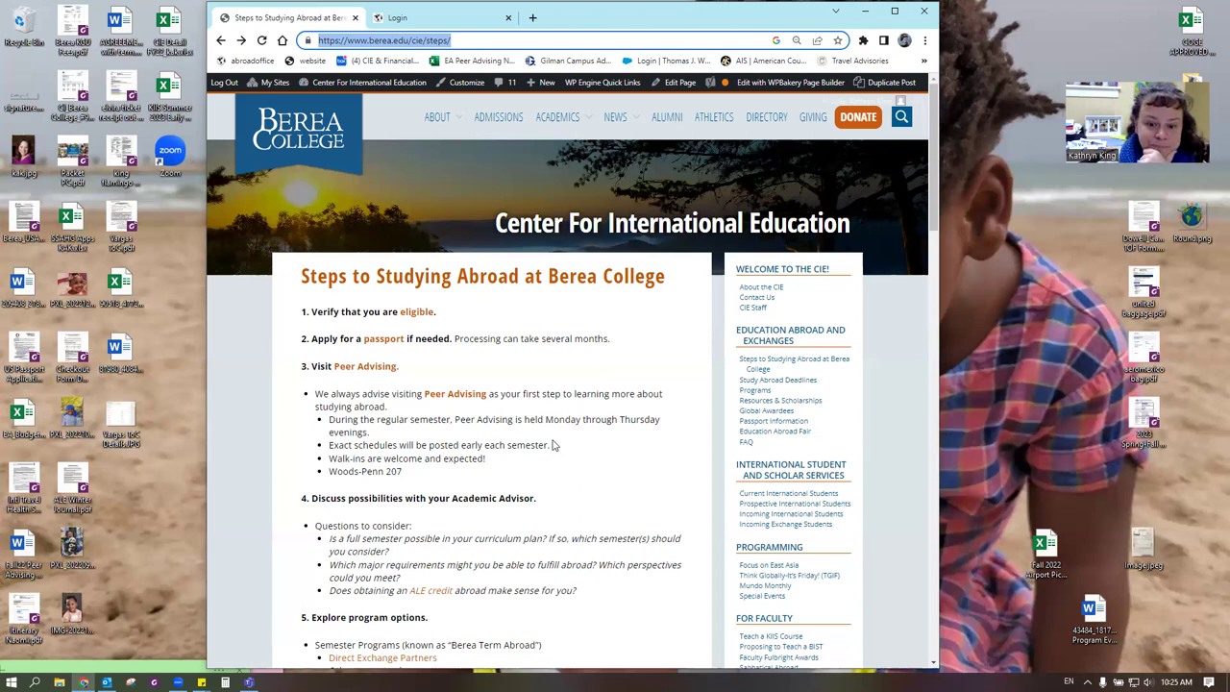
Scroll the Steps page down past funding to step 7, Apply to Berea for approval.
scroll(557, 445, down, 2)
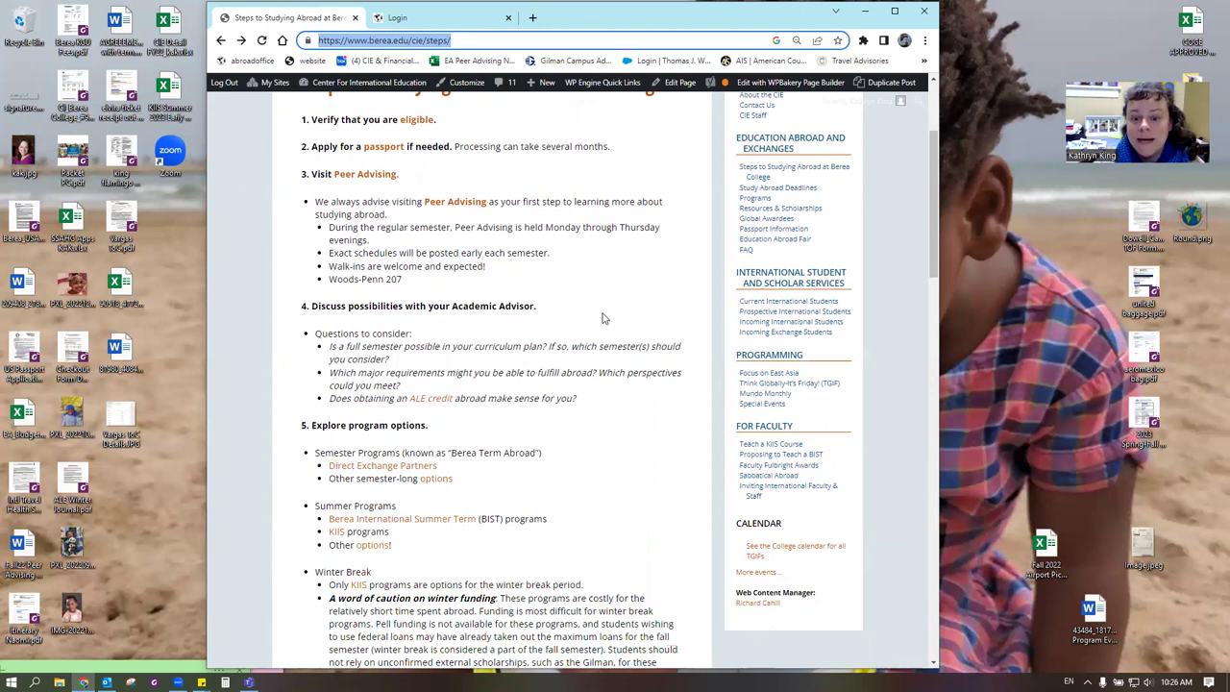
scroll(445, 245, down, 2)
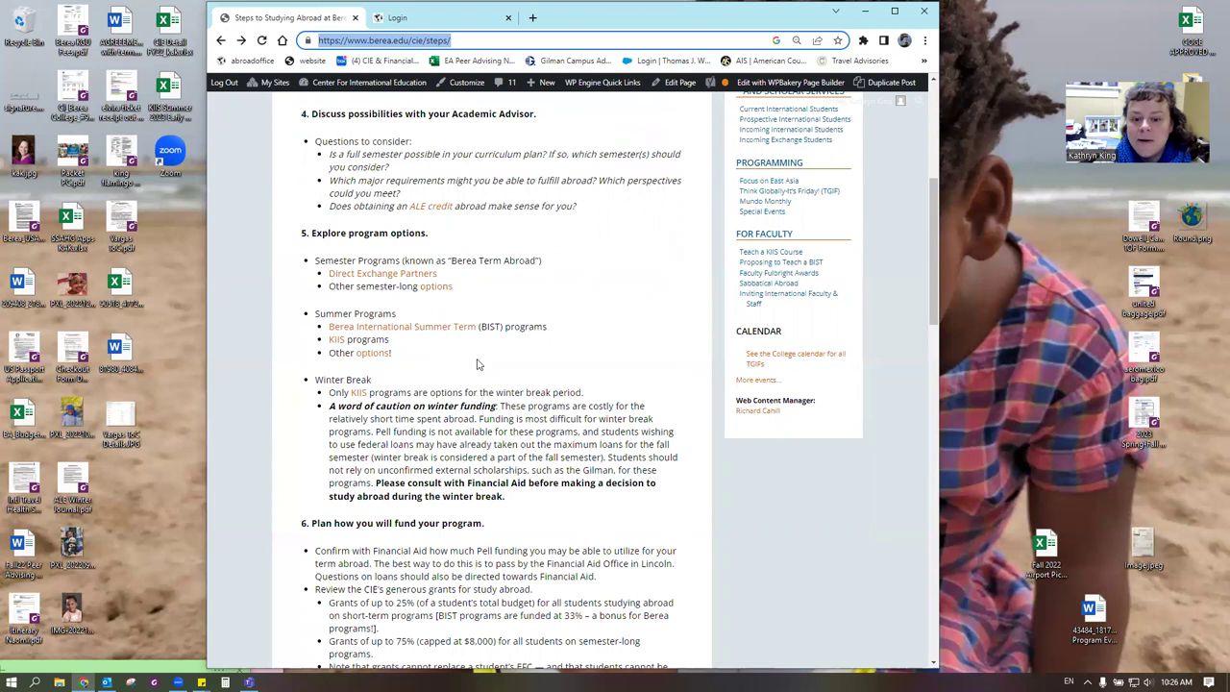
scroll(478, 364, down, 2)
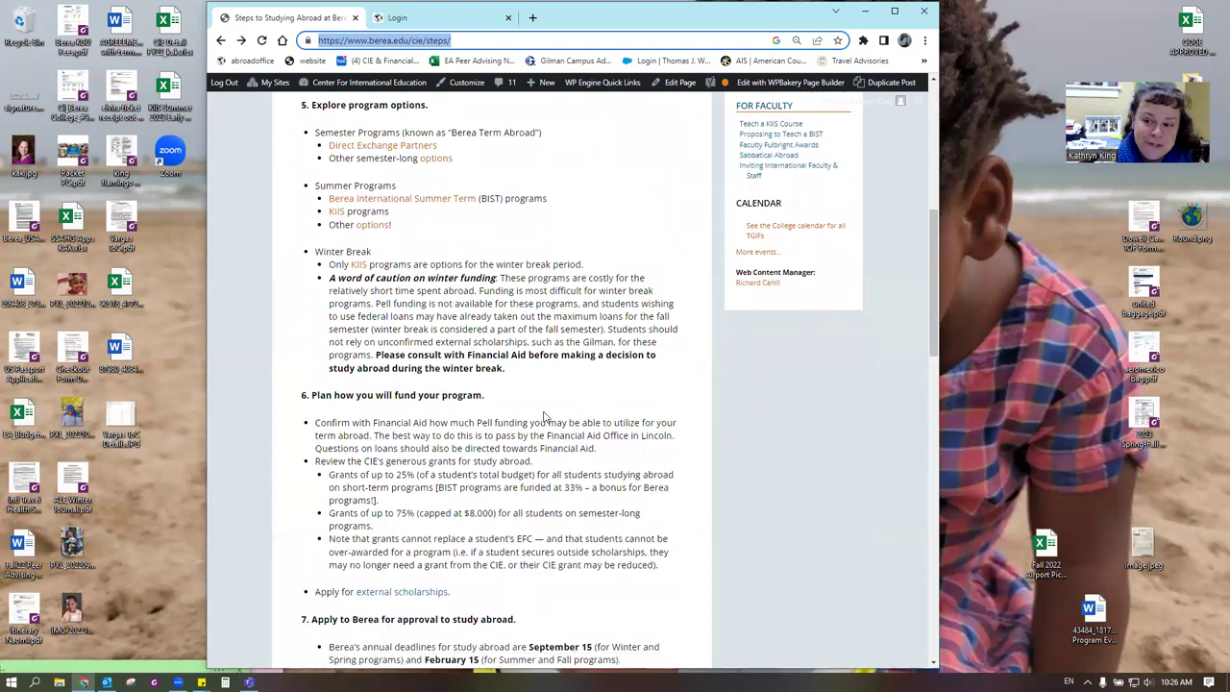
scroll(549, 418, down, 4)
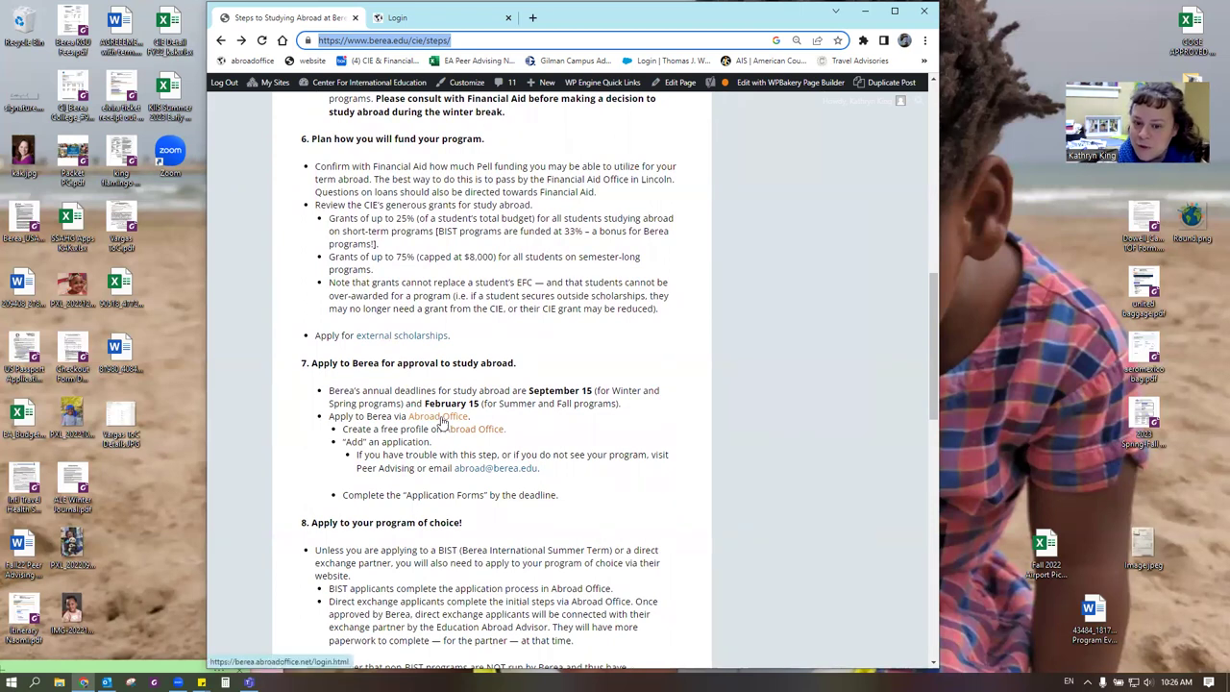
Follow the Abroad Office link and log in with the saved administrator credentials.
click(442, 421)
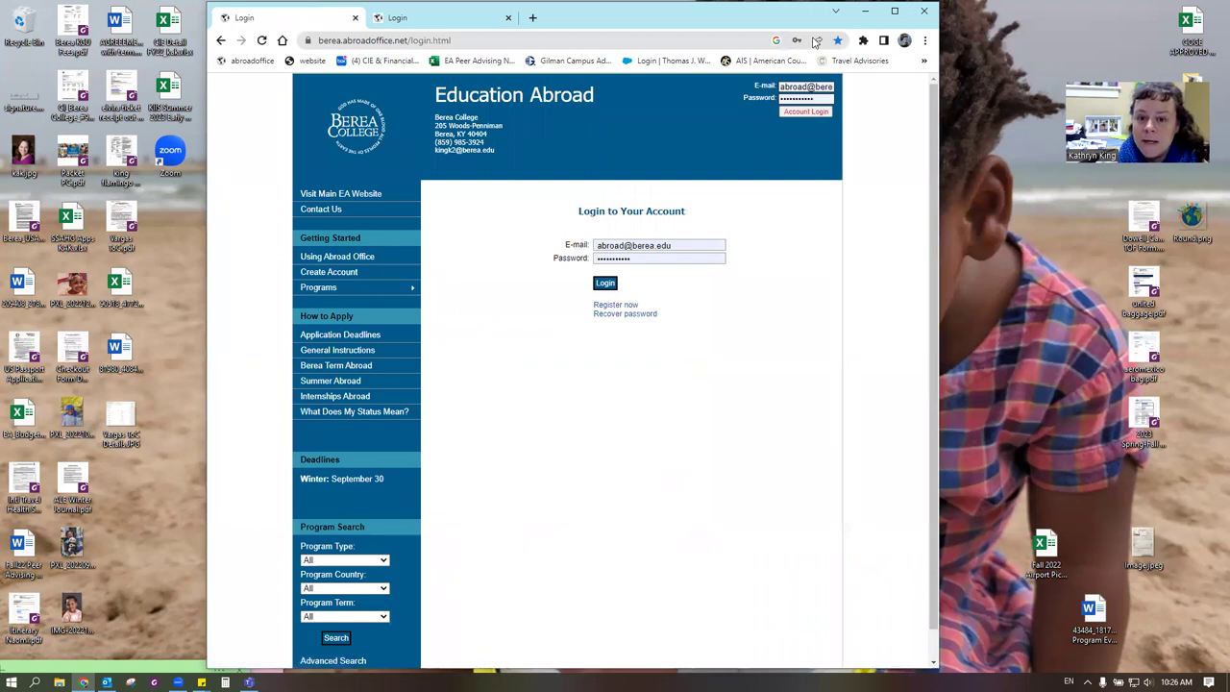
drag(786, 28, 771, 31)
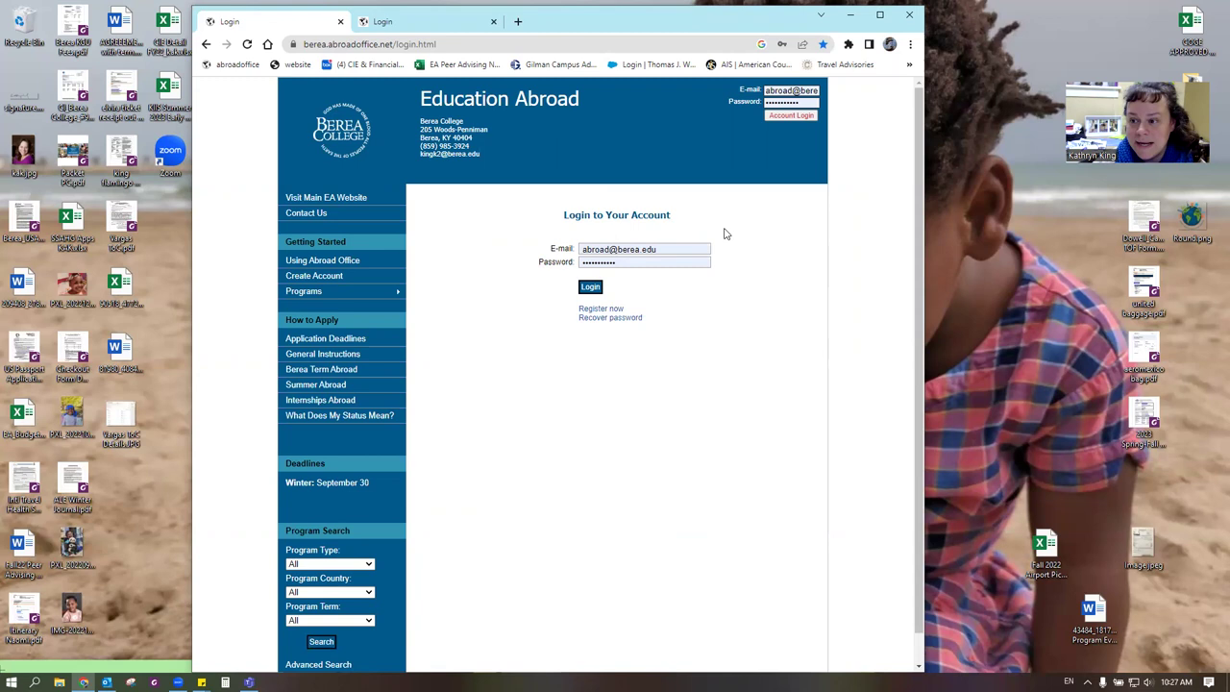
click(589, 290)
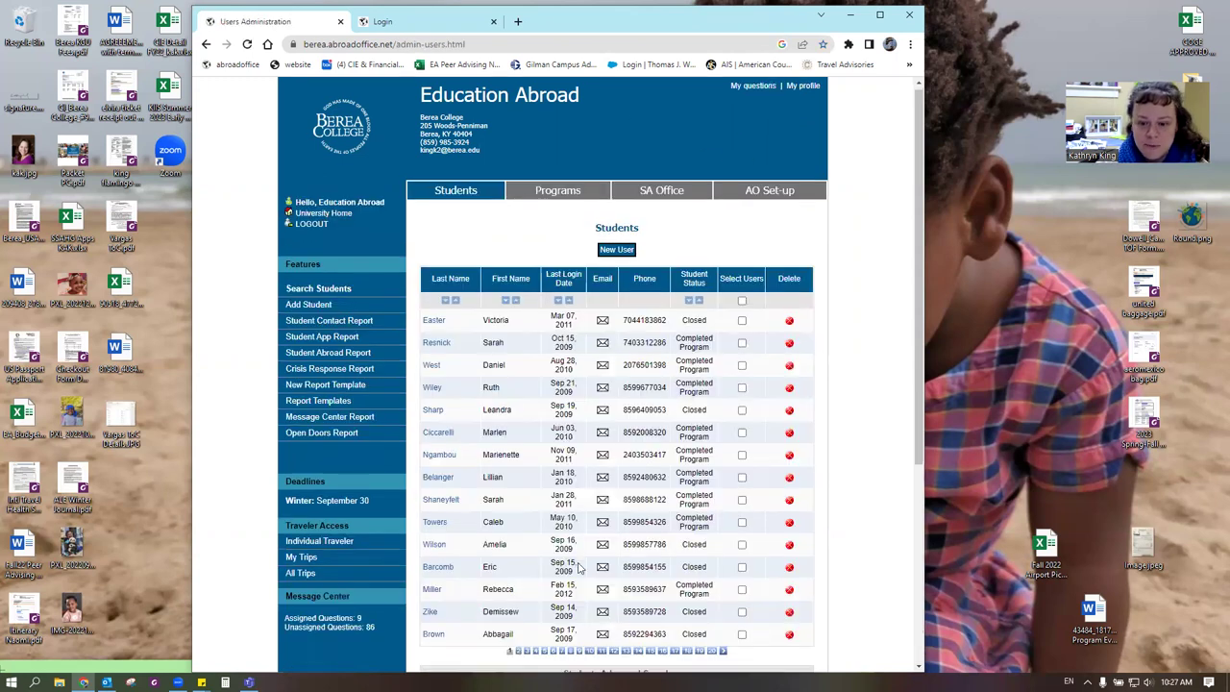
Search Students Advanced Search by the student's last name.
scroll(580, 567, down, 3)
click(603, 449)
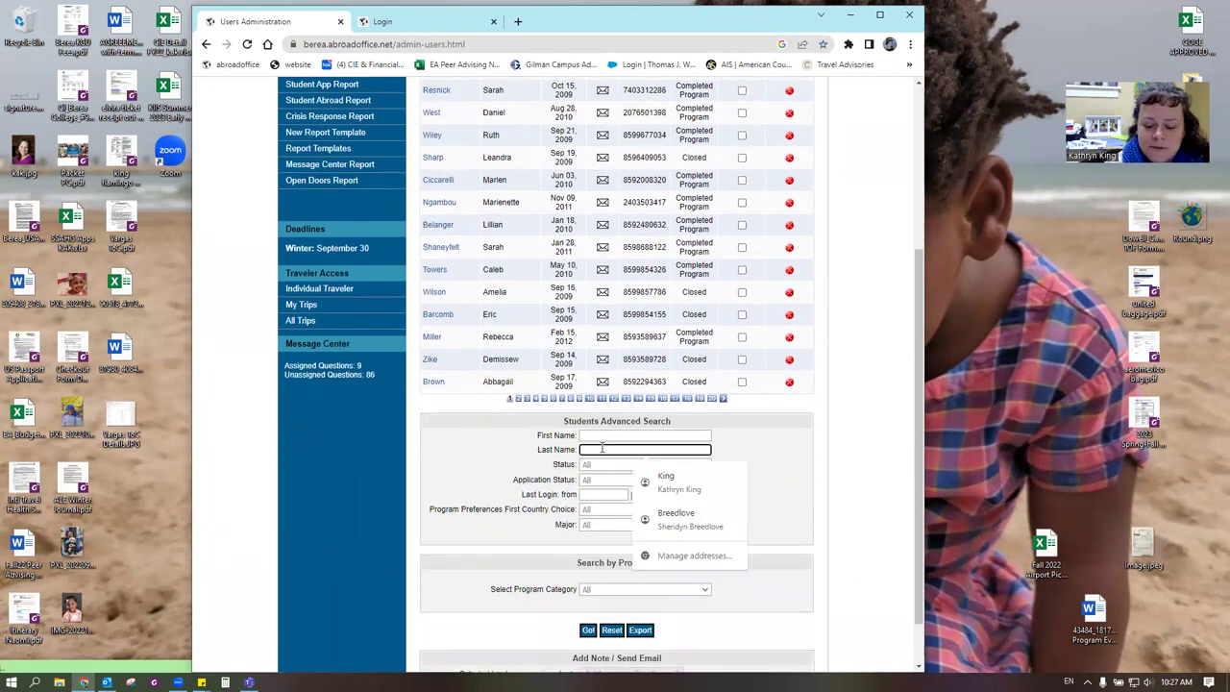
text(leon hida)
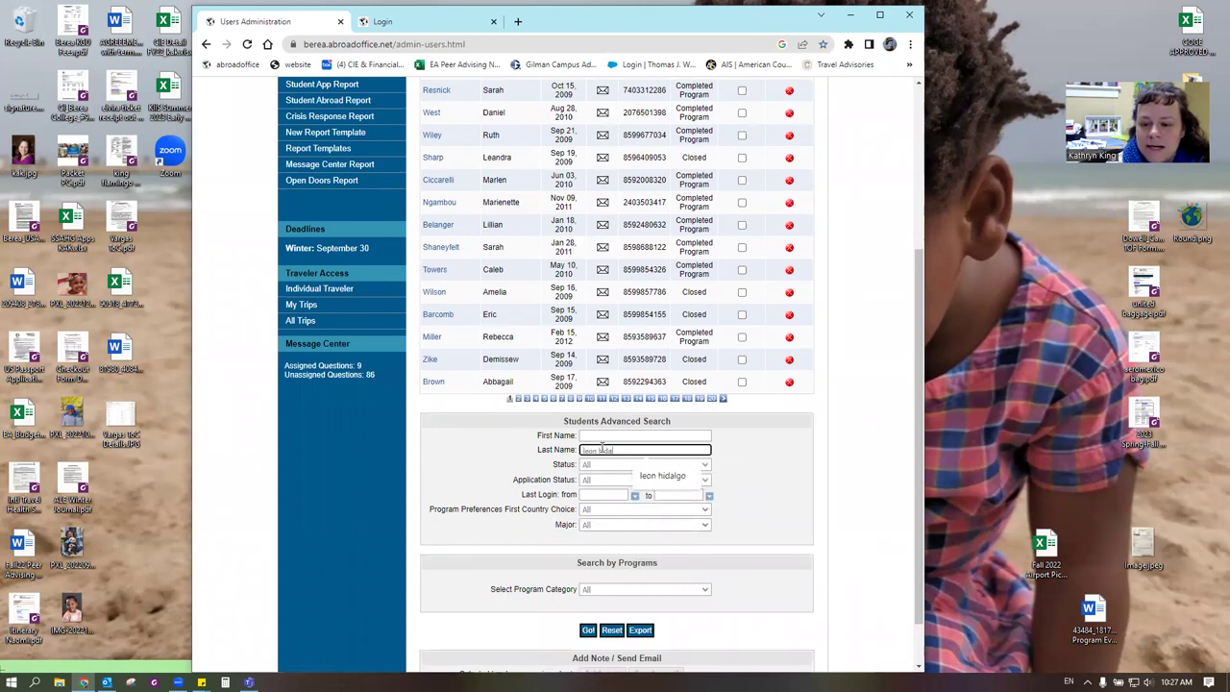
key(Return)
key(Return)
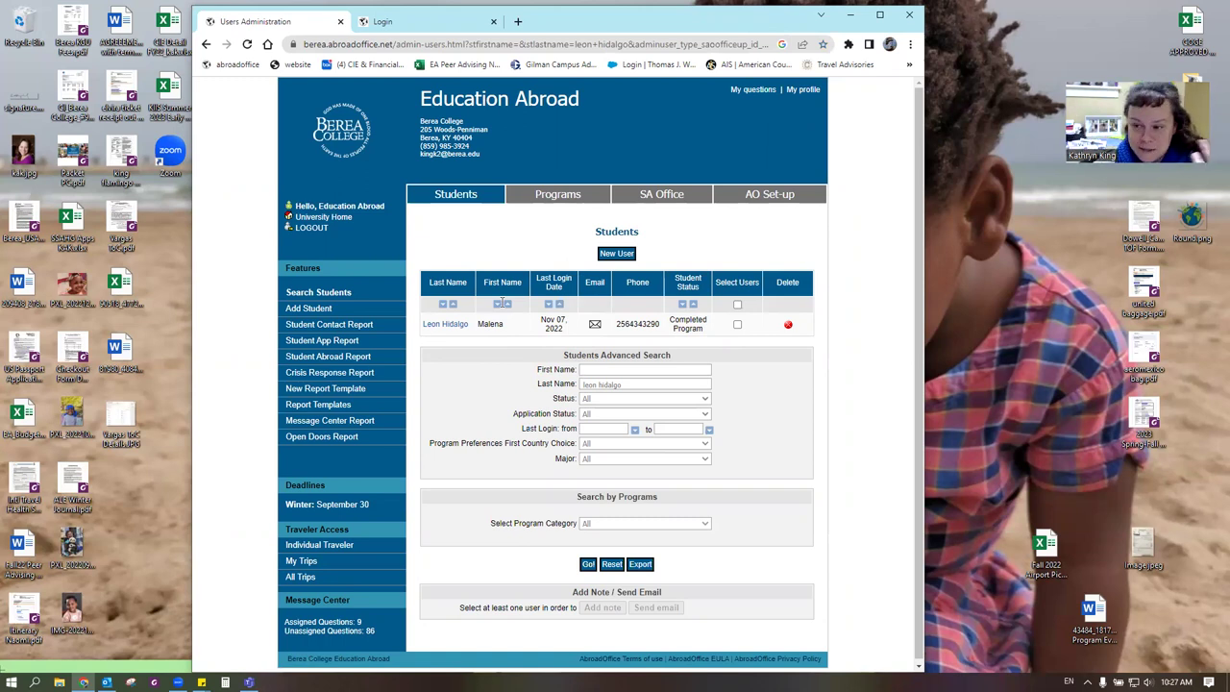
Open the matching student's profile and scroll through its nine applications.
click(444, 324)
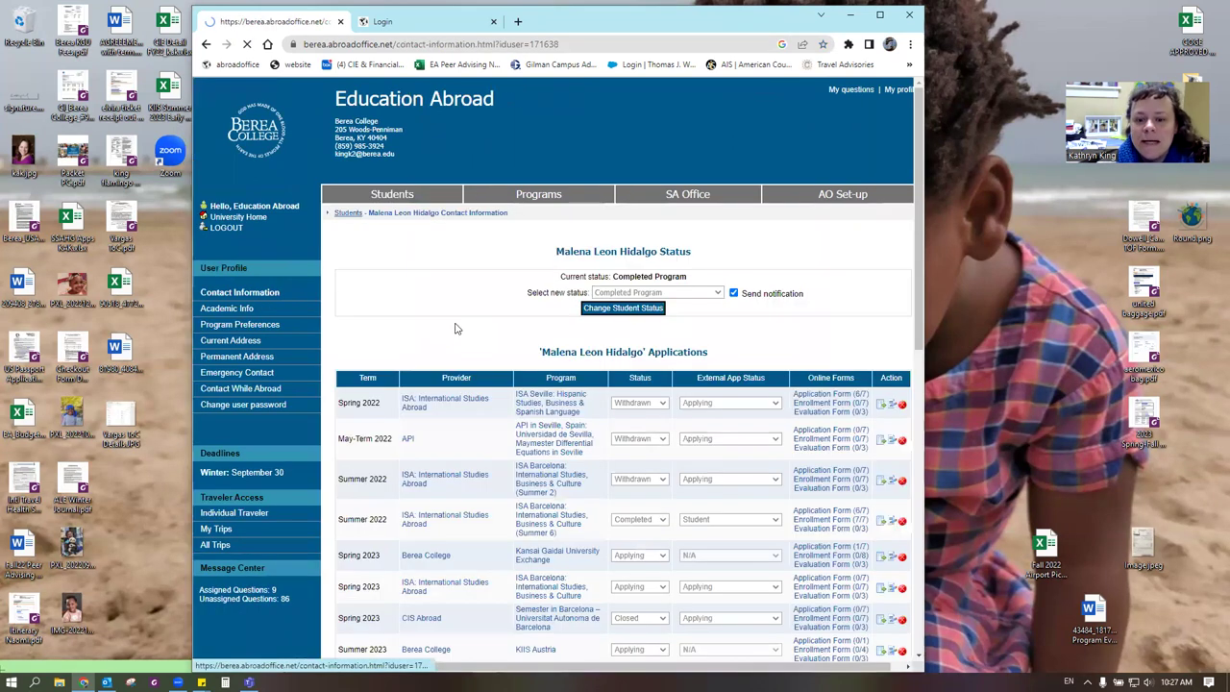
scroll(713, 319, down, 3)
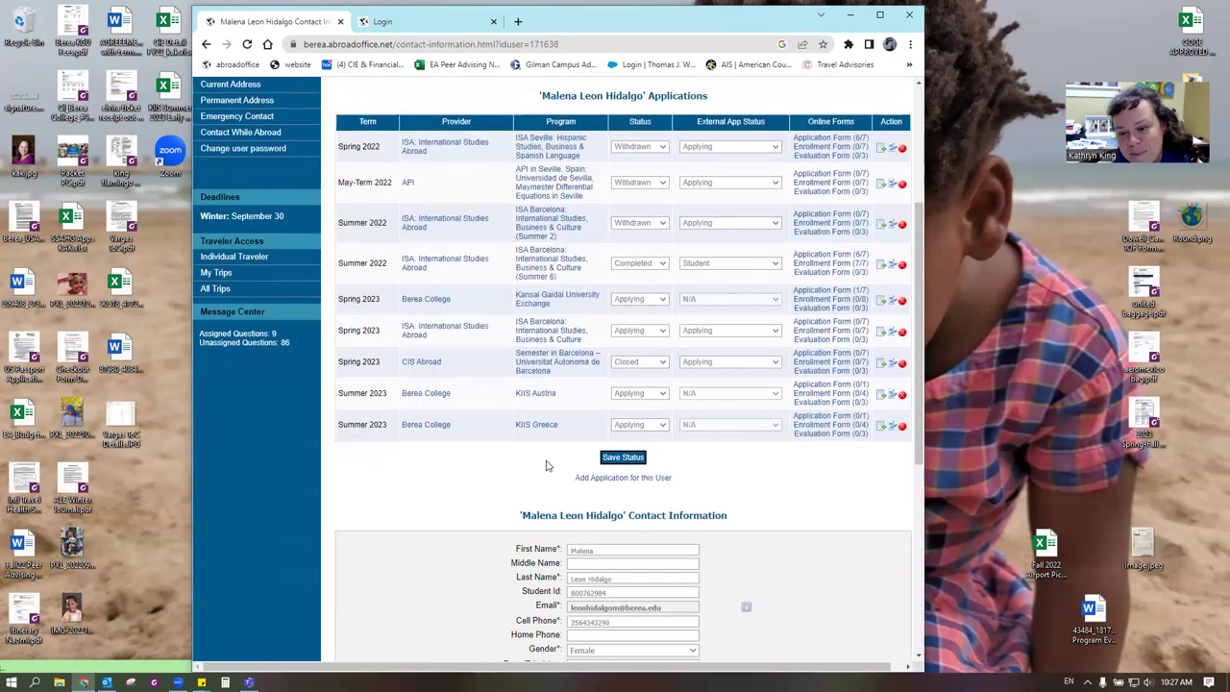
scroll(754, 394, up, 1)
scroll(755, 394, up, 2)
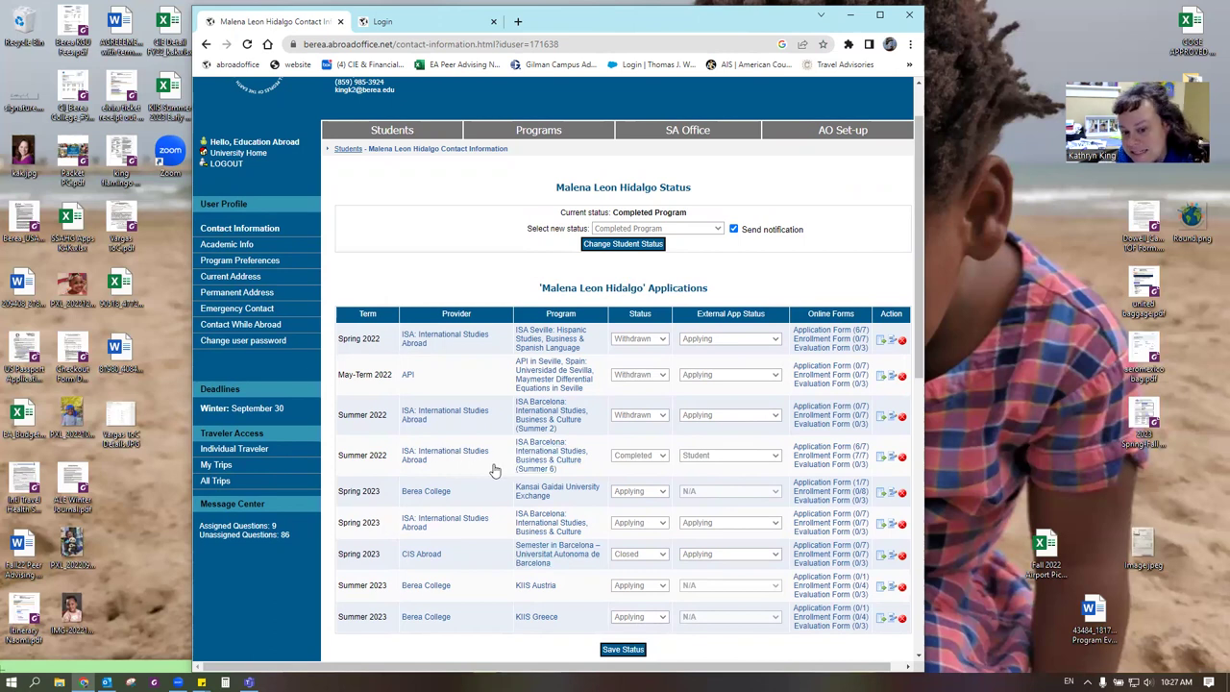
scroll(522, 497, down, 1)
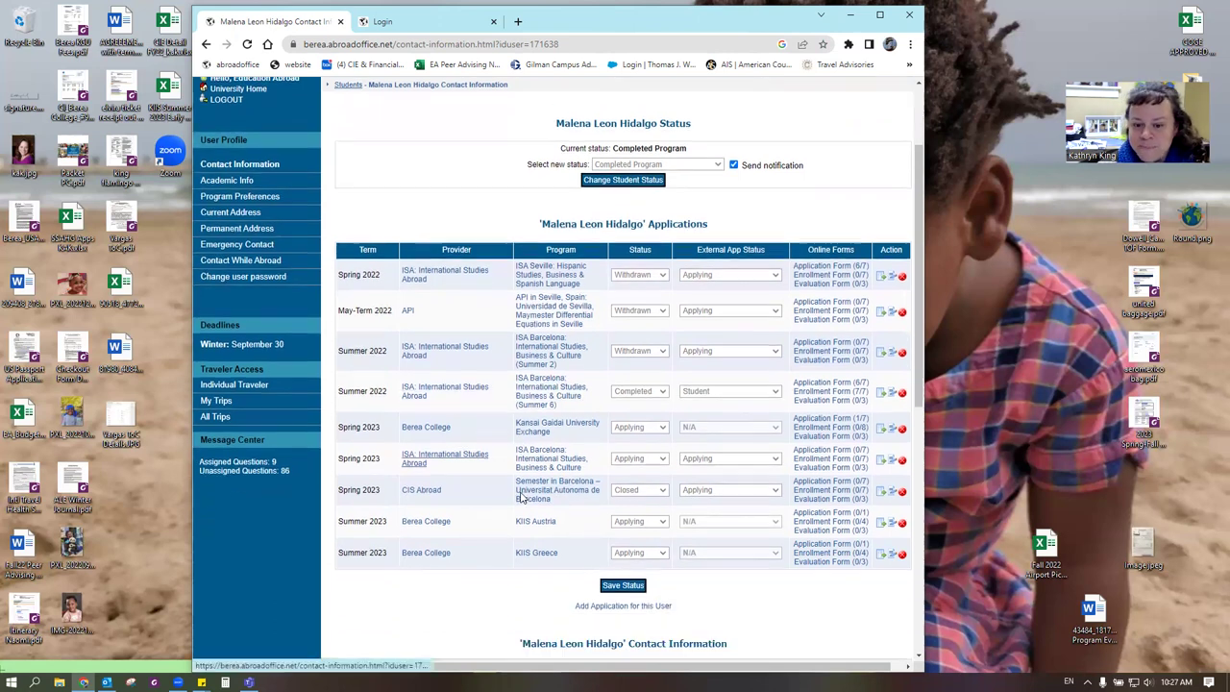
Start a new External application with provider ISA: International Studies Abroad and term Fall 2023.
click(643, 607)
scroll(741, 577, down, 2)
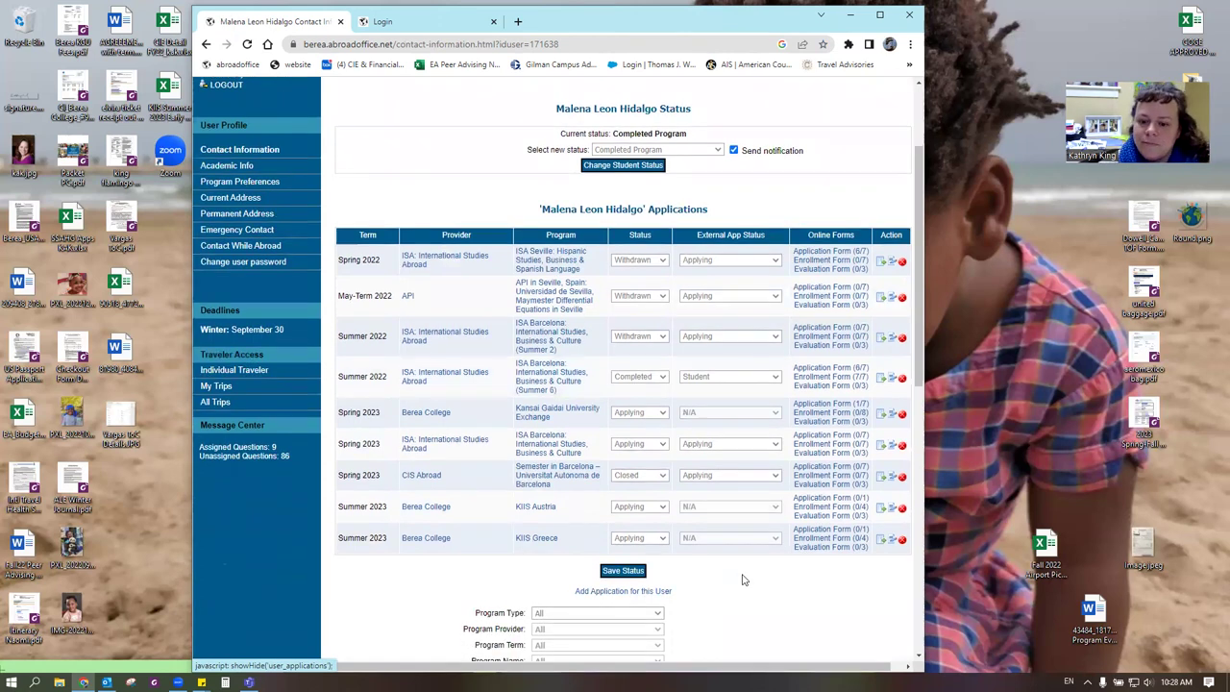
click(656, 502)
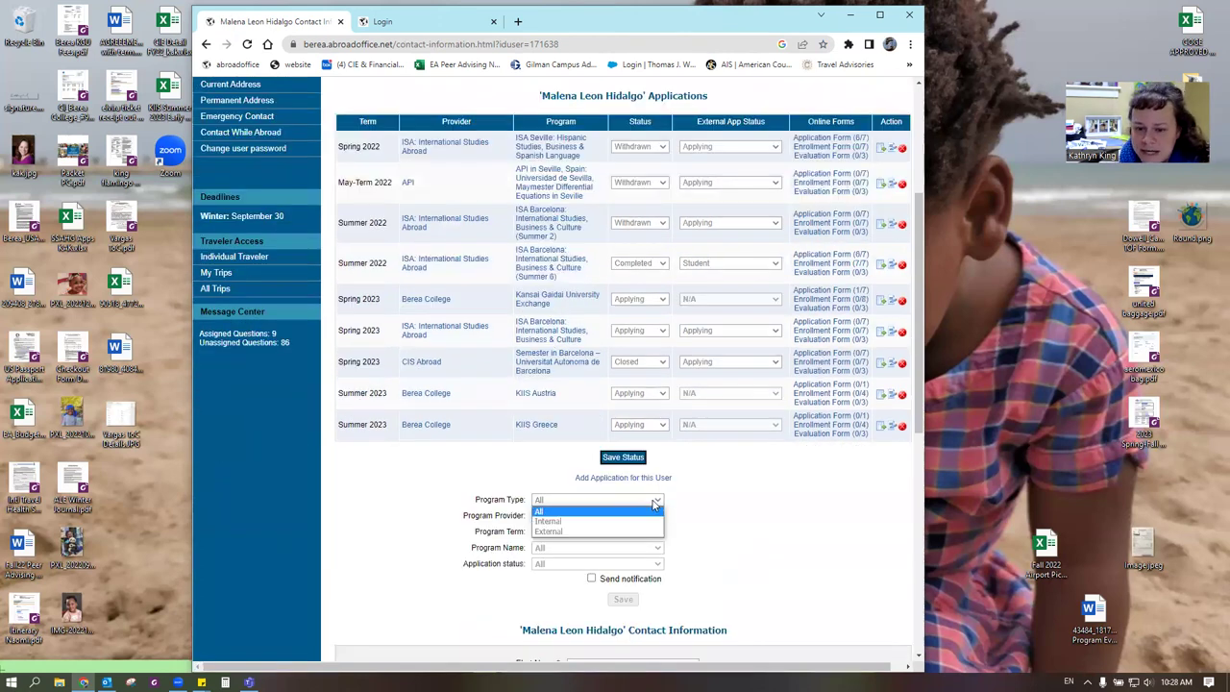
click(588, 533)
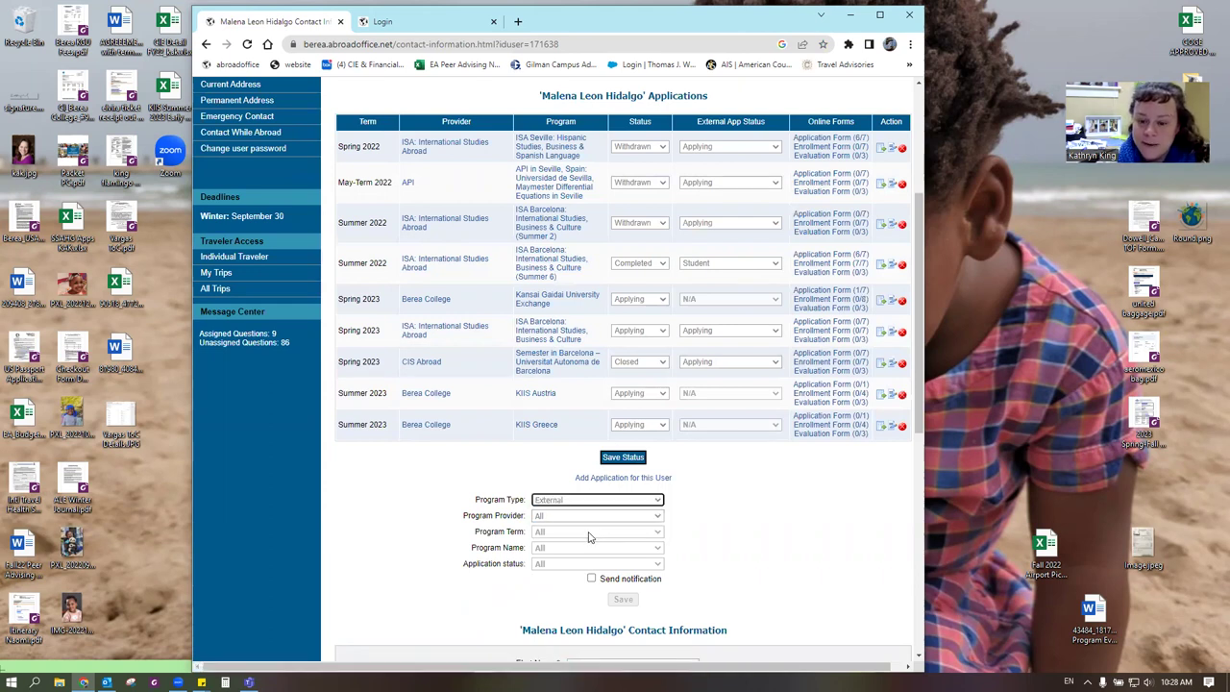
click(568, 517)
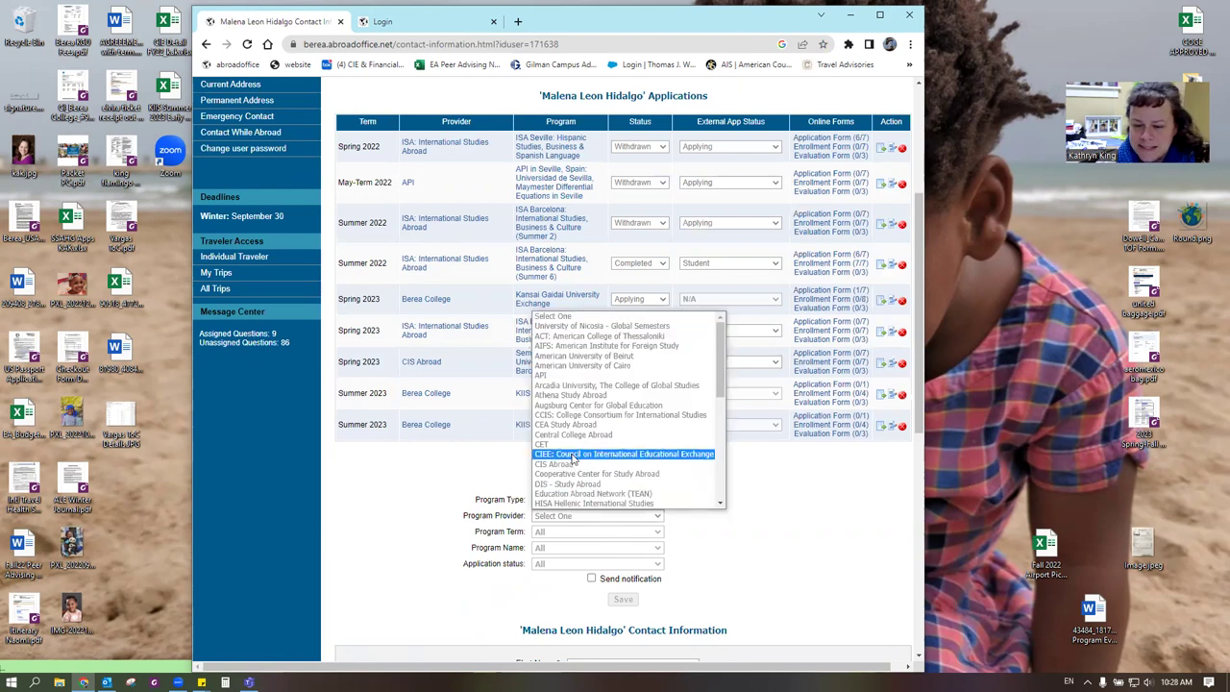
scroll(577, 459, down, 3)
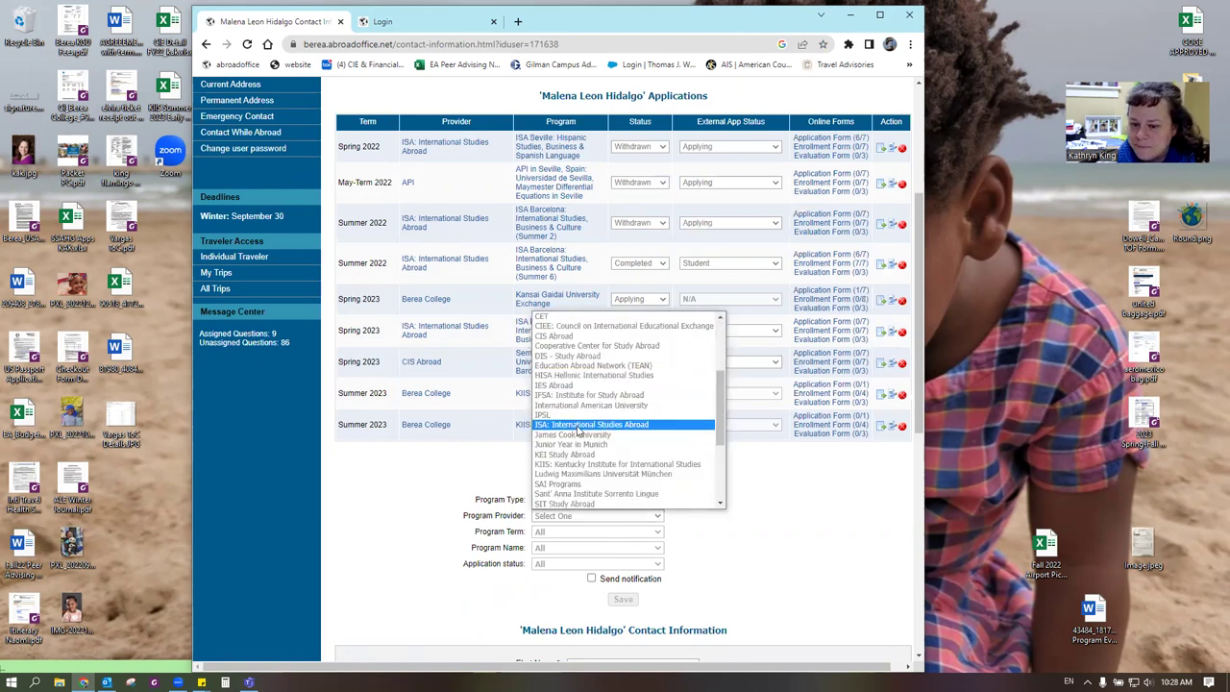
click(579, 426)
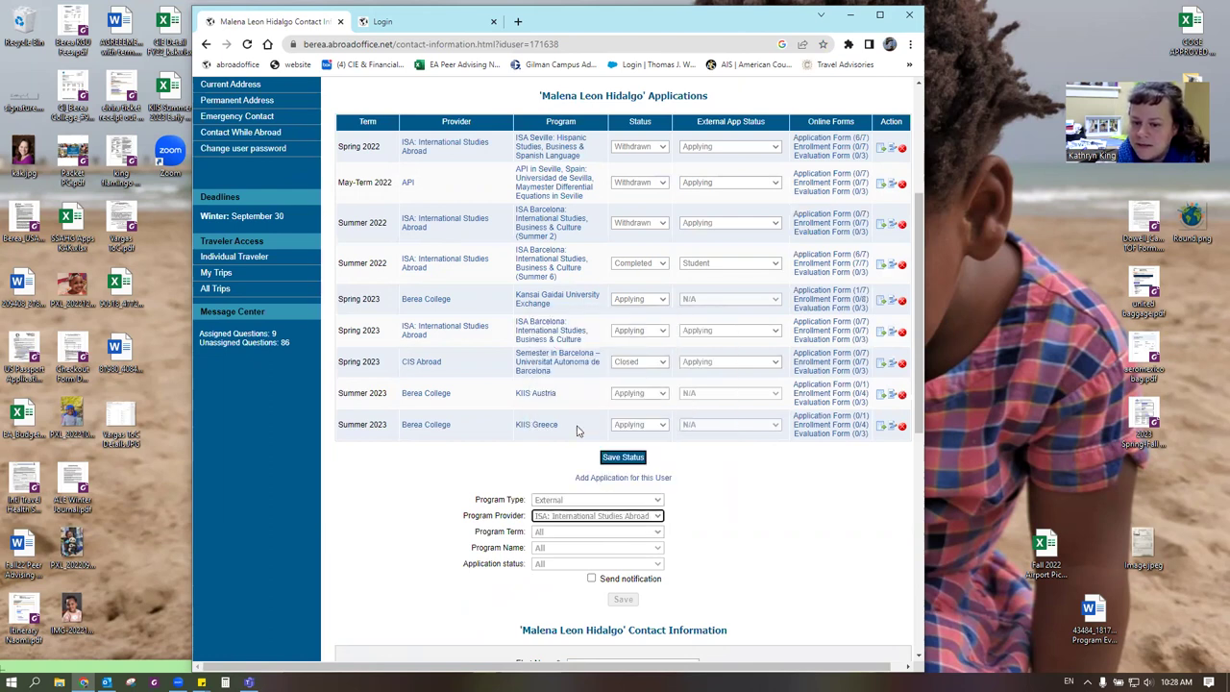
click(593, 517)
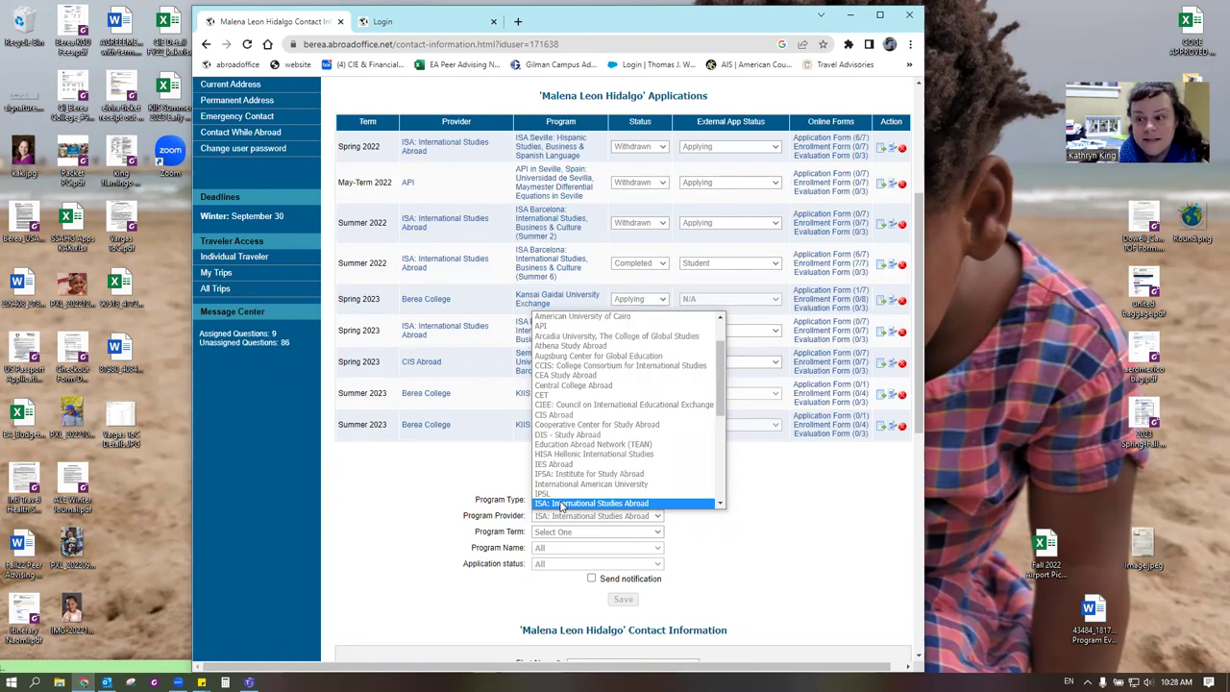
click(562, 504)
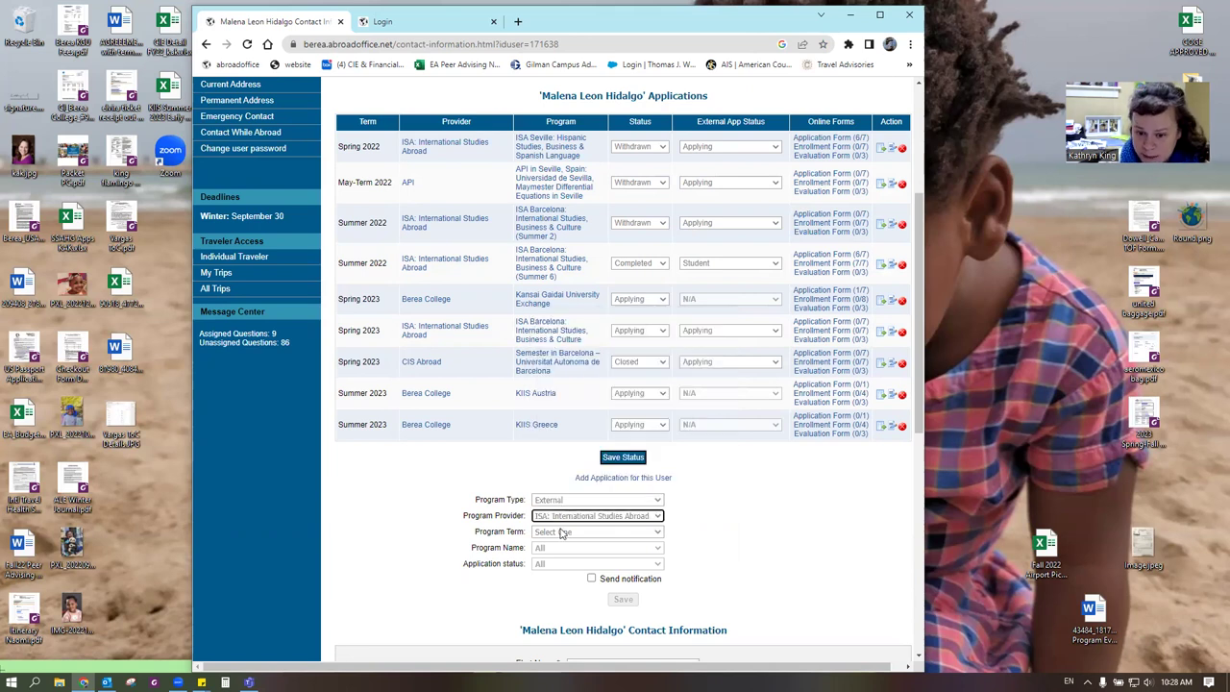
click(565, 534)
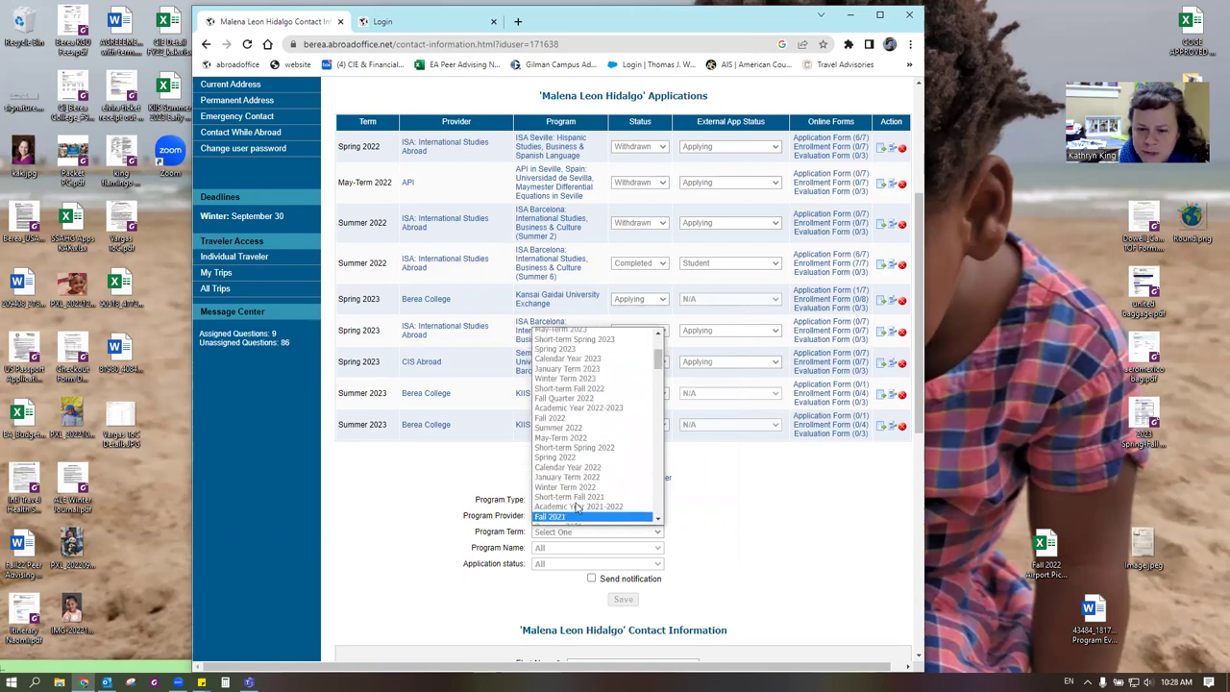
click(578, 419)
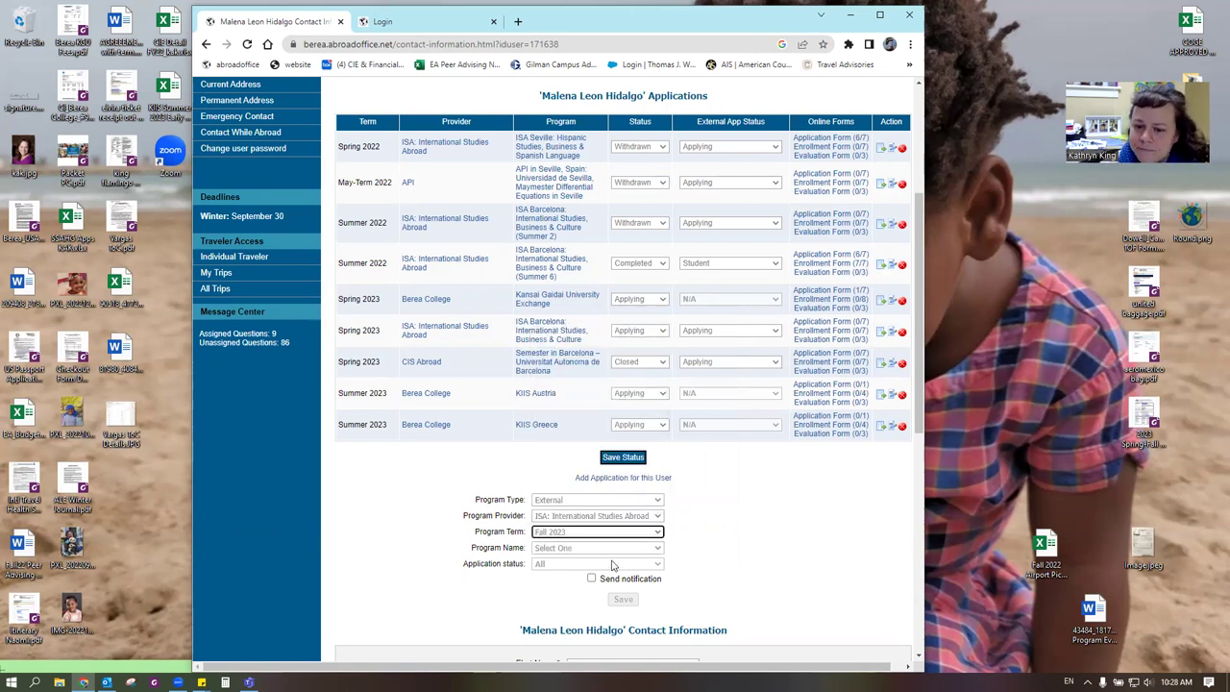
Choose the ISA Barcelona International Studies, Business & Culture program, status Applying, and save.
click(607, 547)
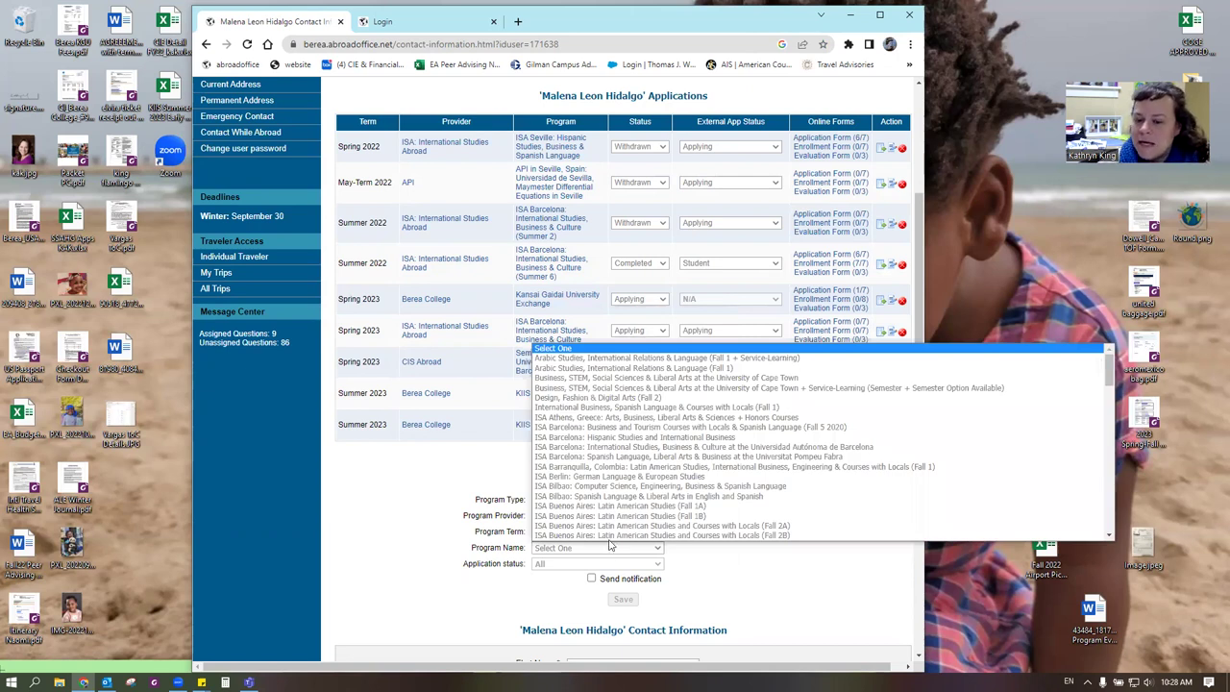
scroll(618, 485, down, 3)
scroll(618, 485, down, 15)
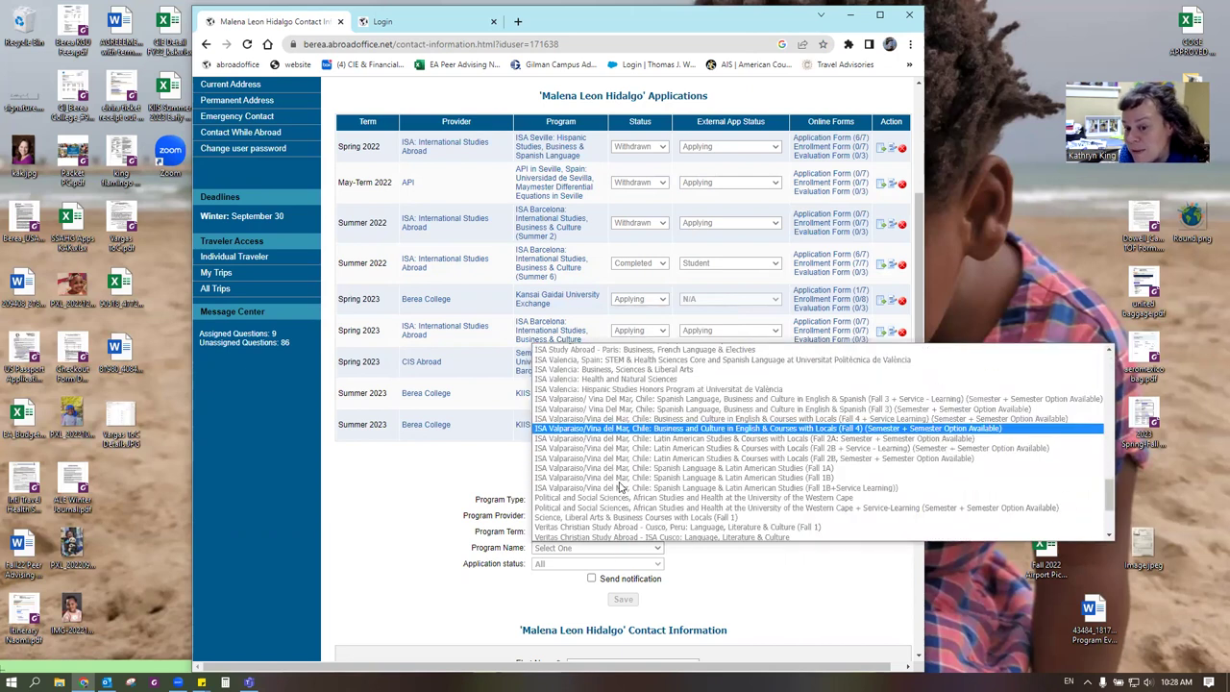
scroll(620, 487, up, 15)
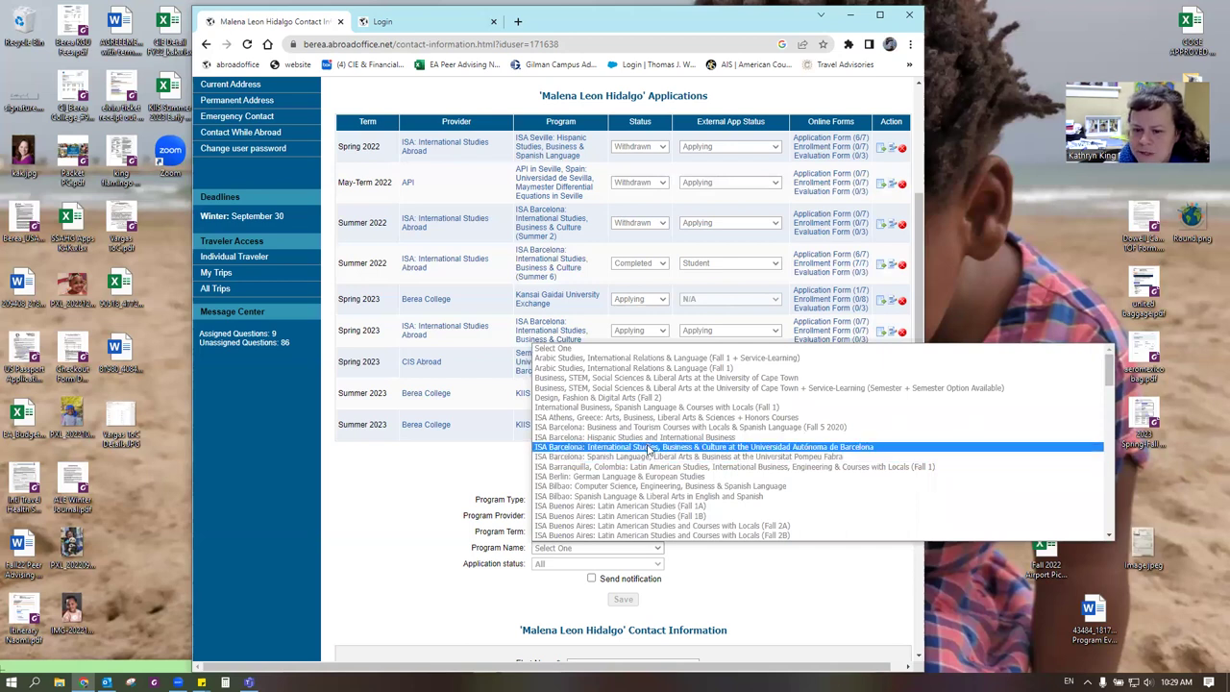
click(648, 448)
click(606, 567)
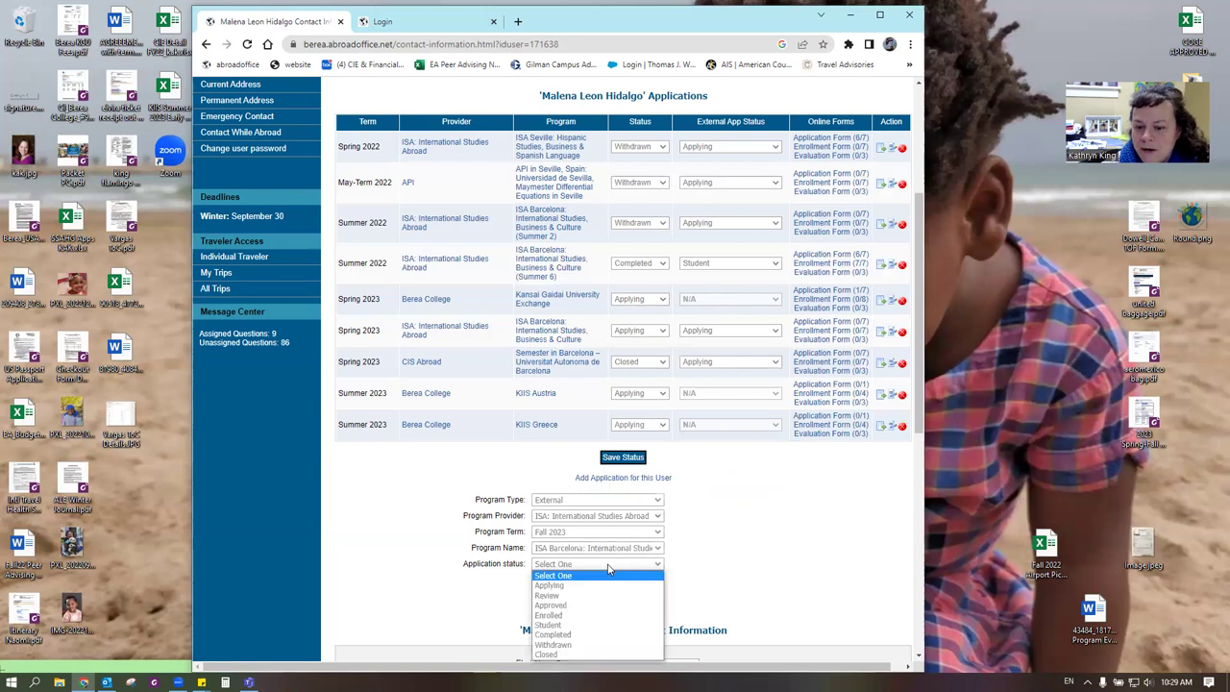
click(611, 588)
scroll(742, 574, down, 1)
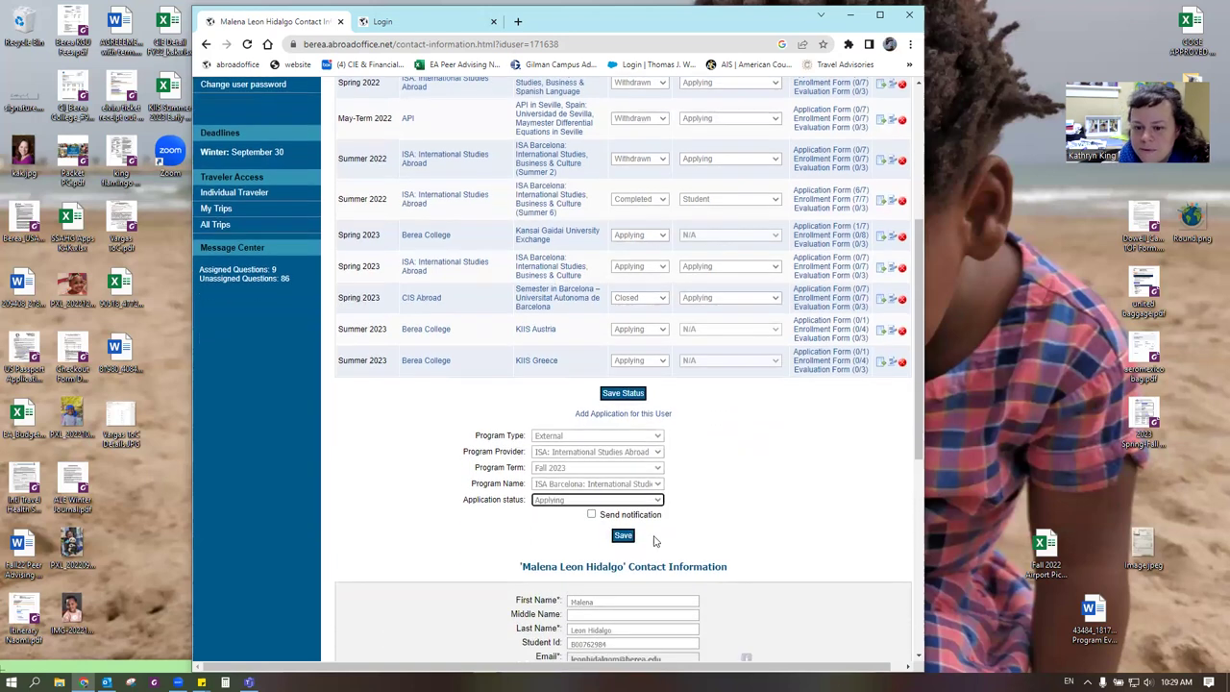
click(623, 536)
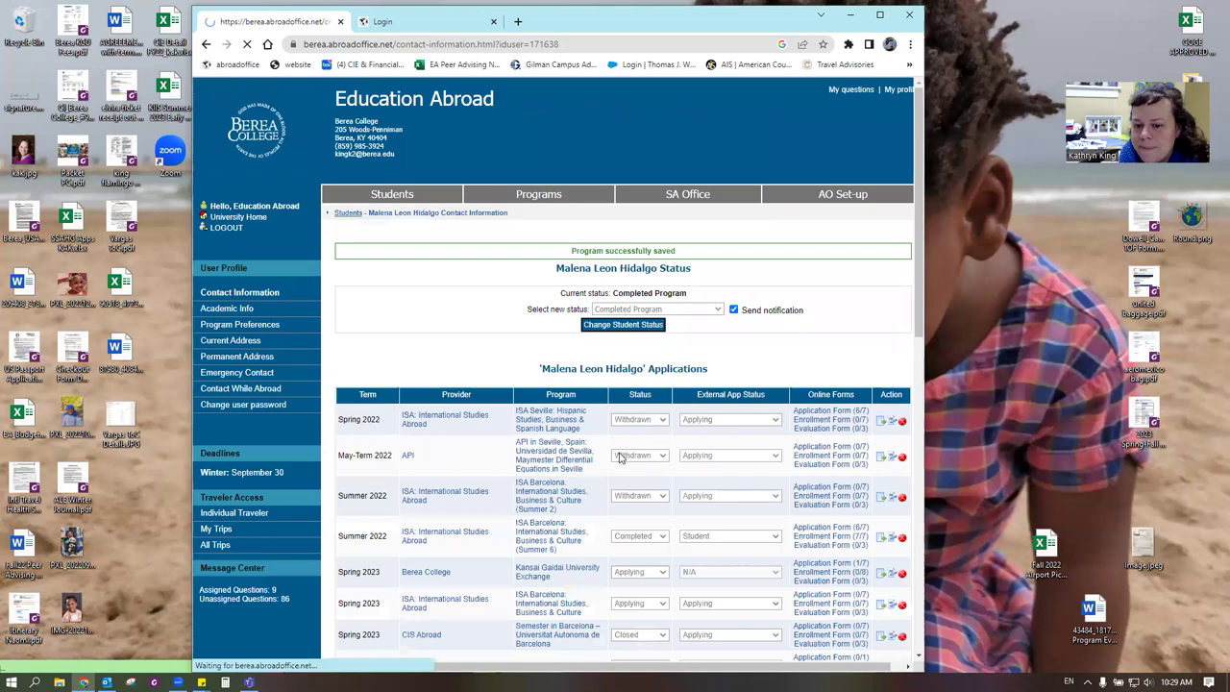
scroll(741, 557, down, 1)
scroll(742, 558, down, 2)
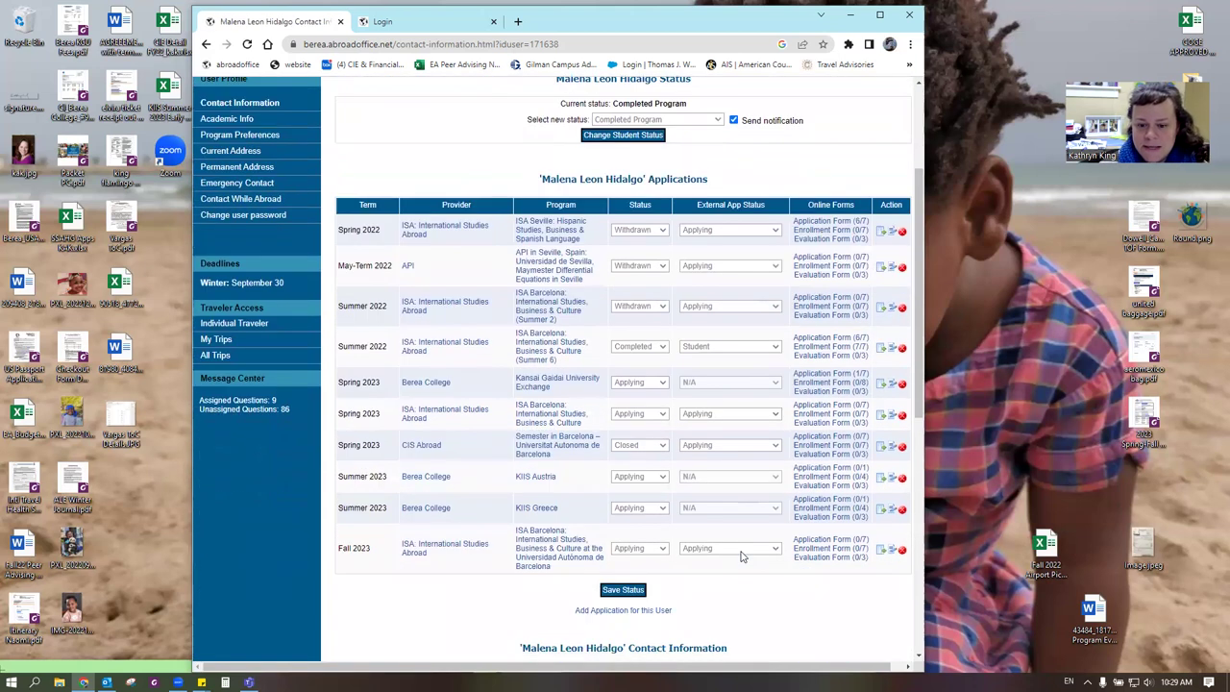
Open the Fall 2023 row's Application Form (0/7) link.
scroll(700, 475, down, 2)
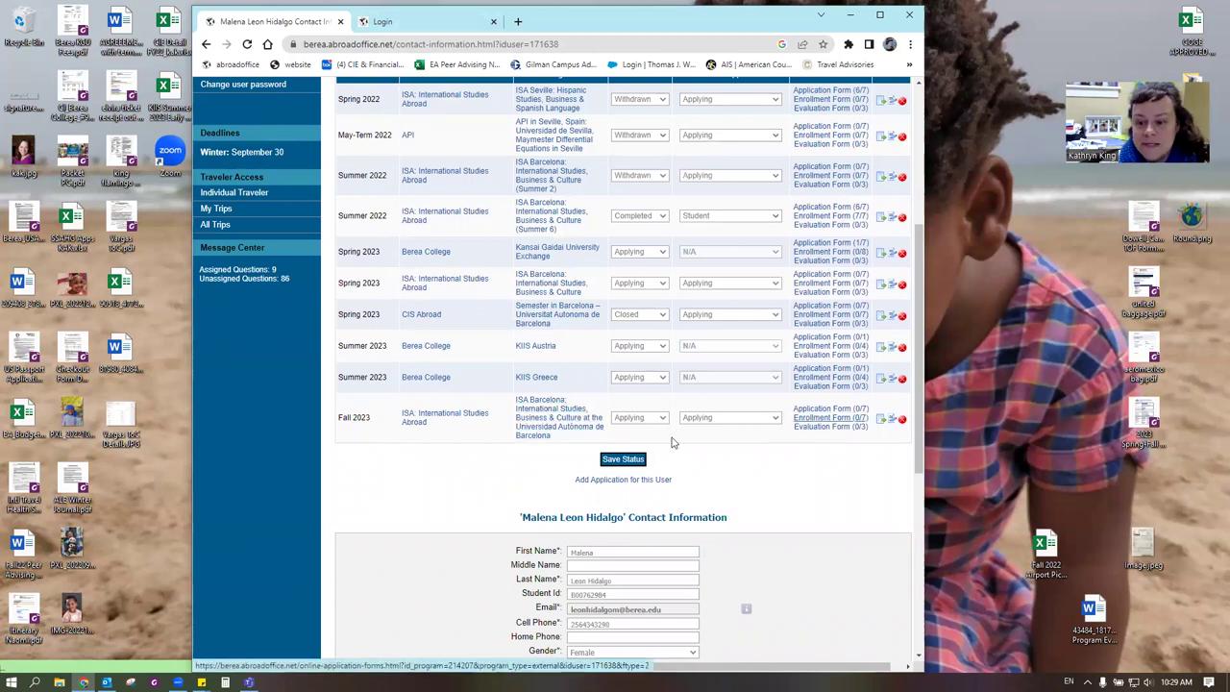
click(830, 415)
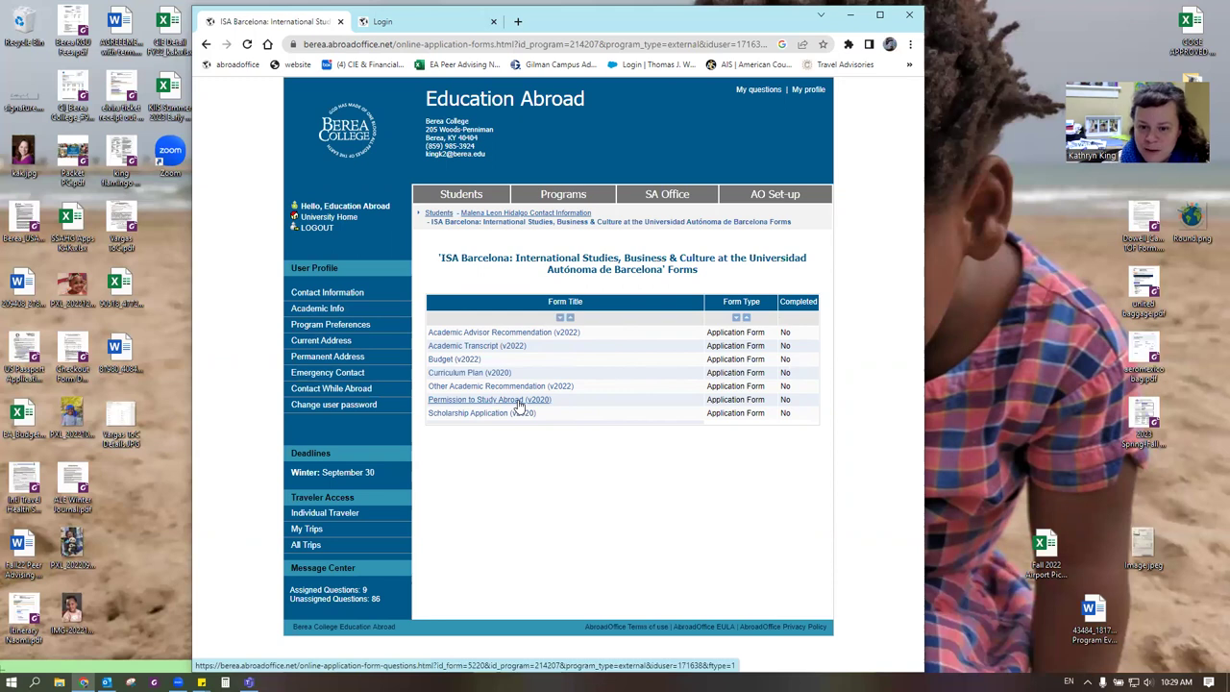
click(517, 401)
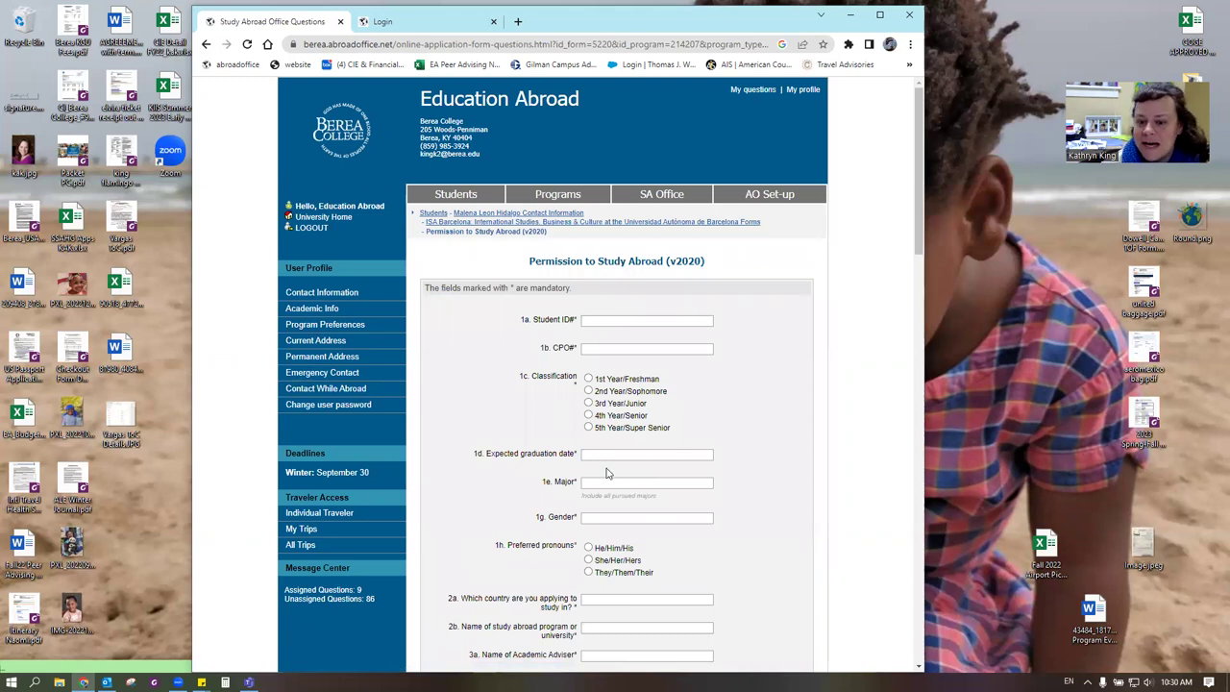
scroll(624, 631, down, 3)
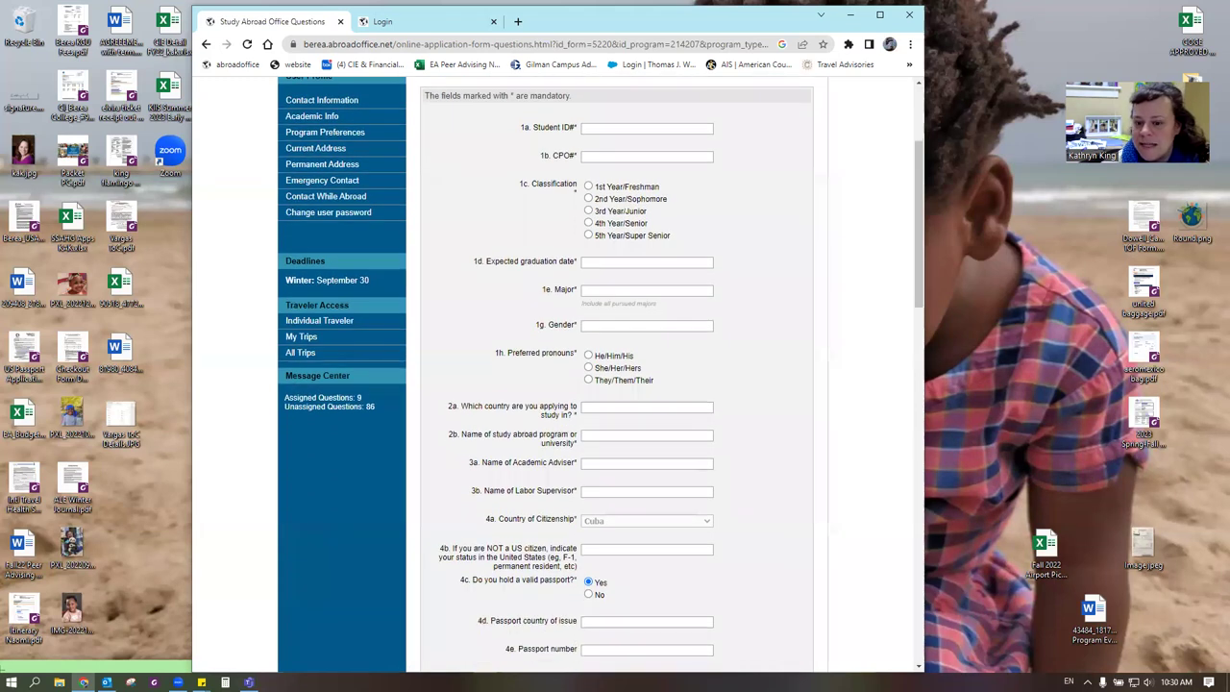
scroll(636, 538, down, 2)
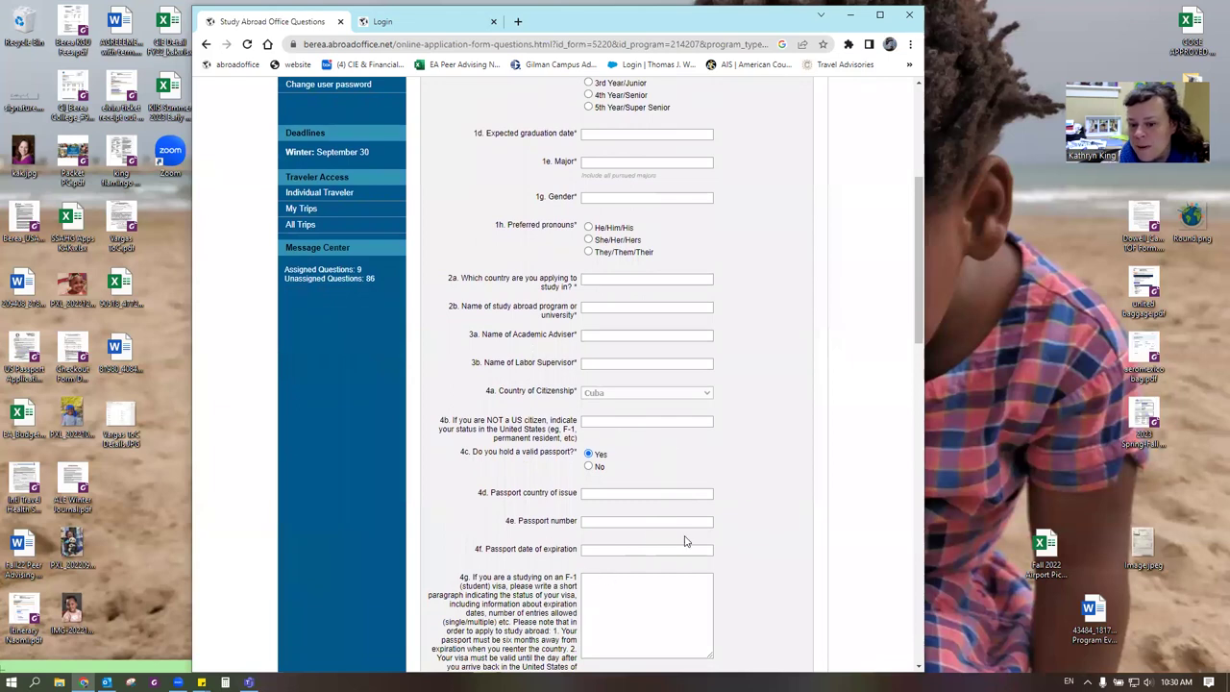
scroll(651, 597, down, 7)
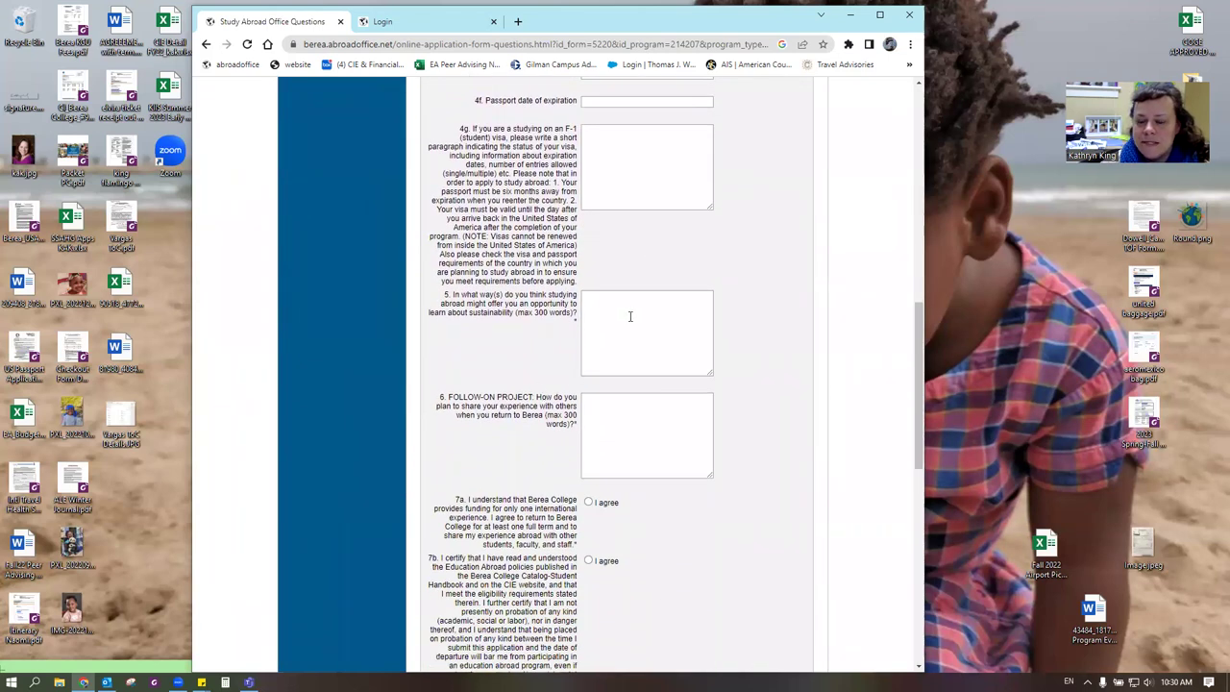
click(637, 317)
click(631, 438)
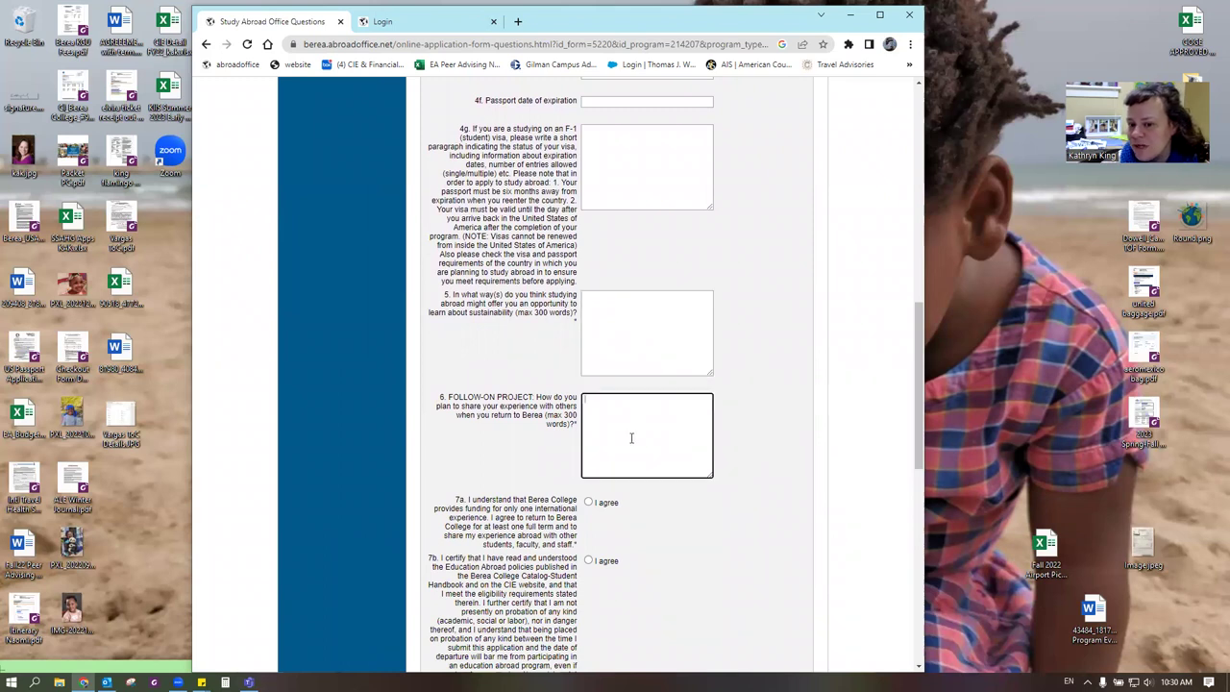
click(612, 327)
click(609, 430)
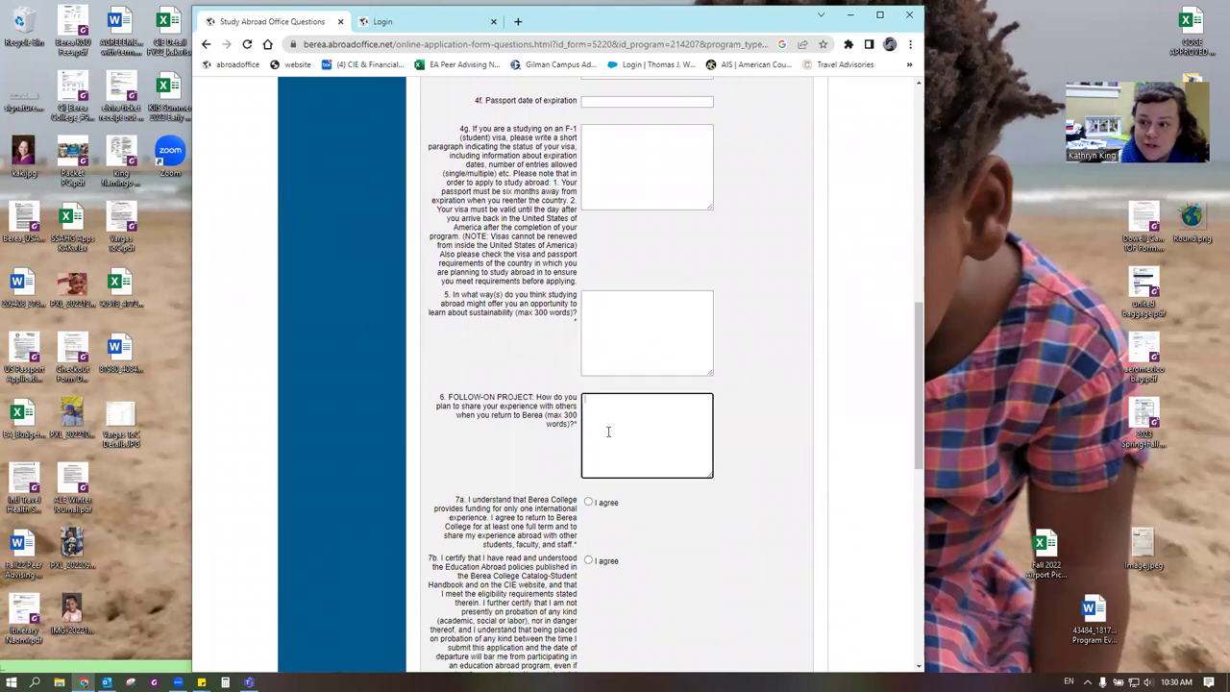
click(670, 332)
click(671, 424)
scroll(820, 521, down, 2)
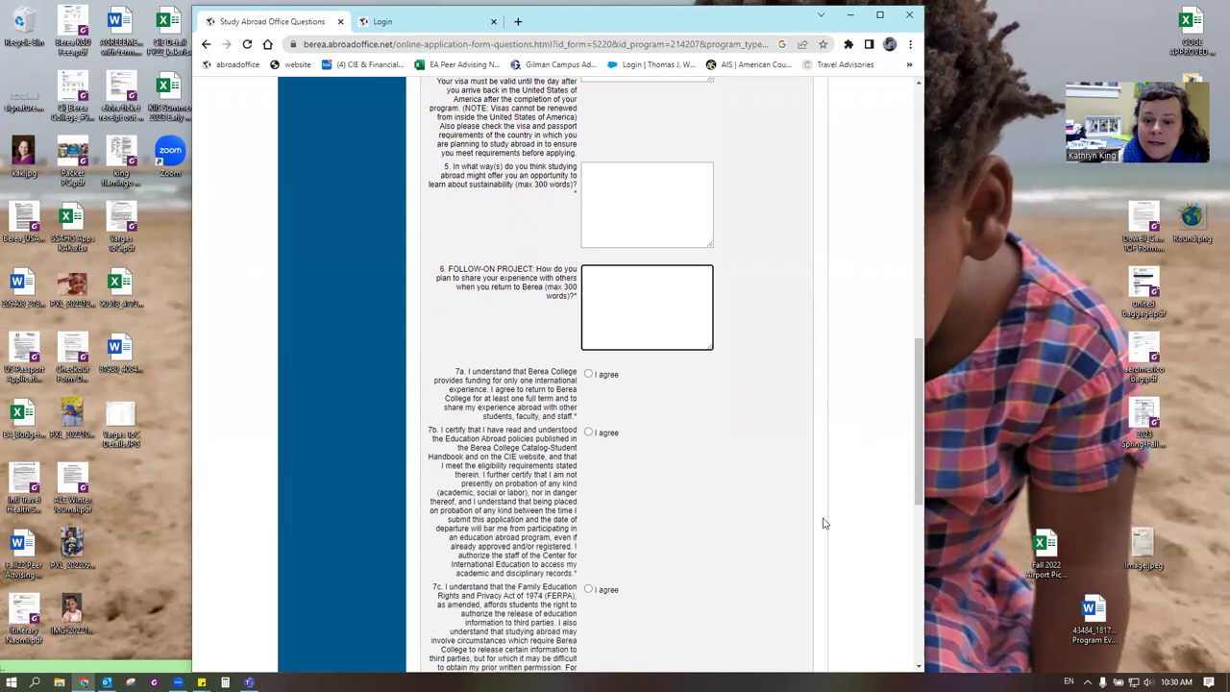
scroll(688, 655, down, 5)
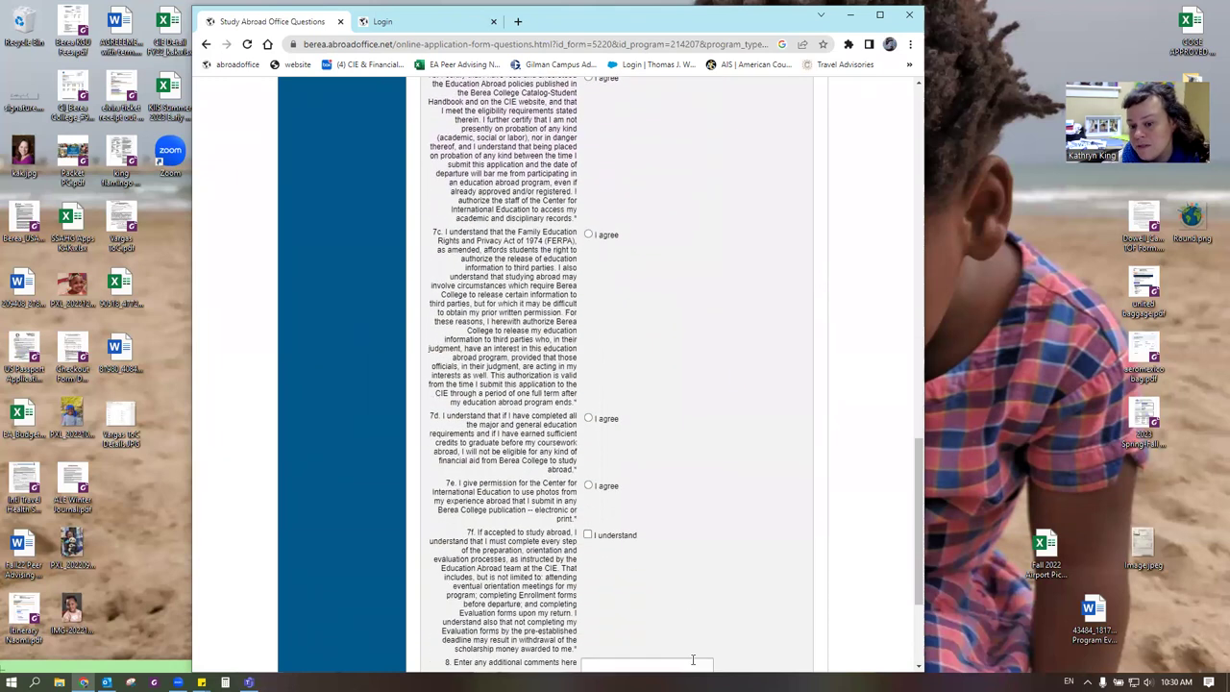
scroll(689, 655, up, 3)
scroll(689, 656, up, 15)
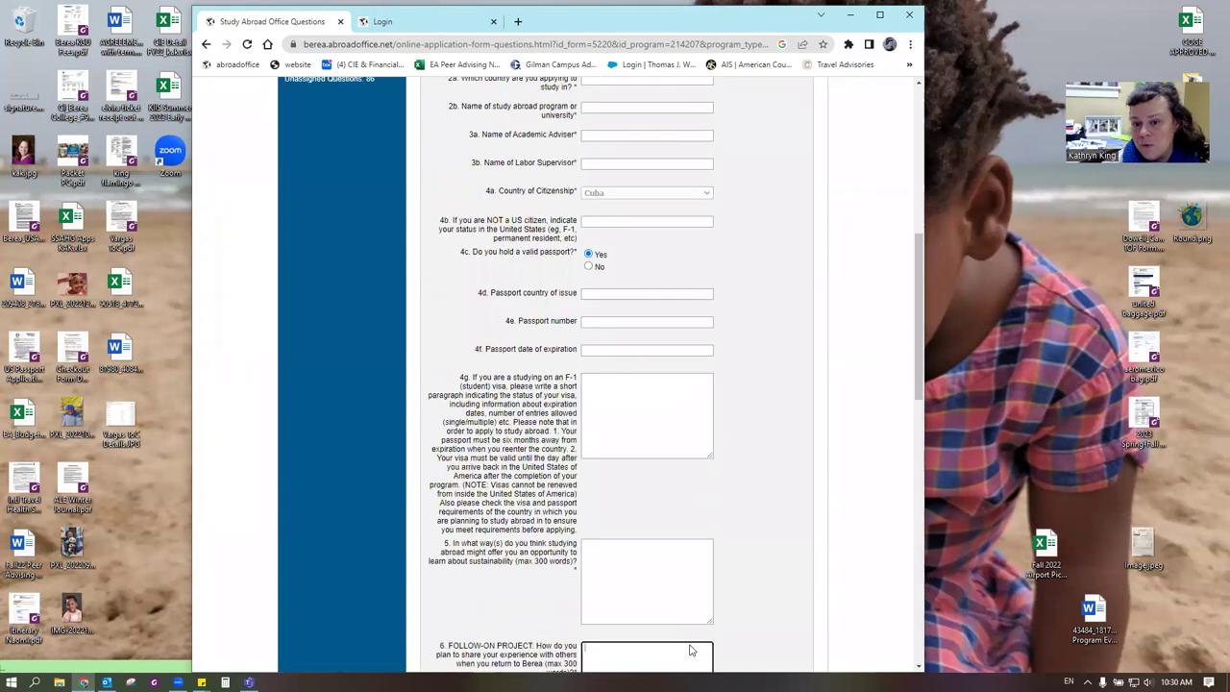
scroll(692, 647, up, 2)
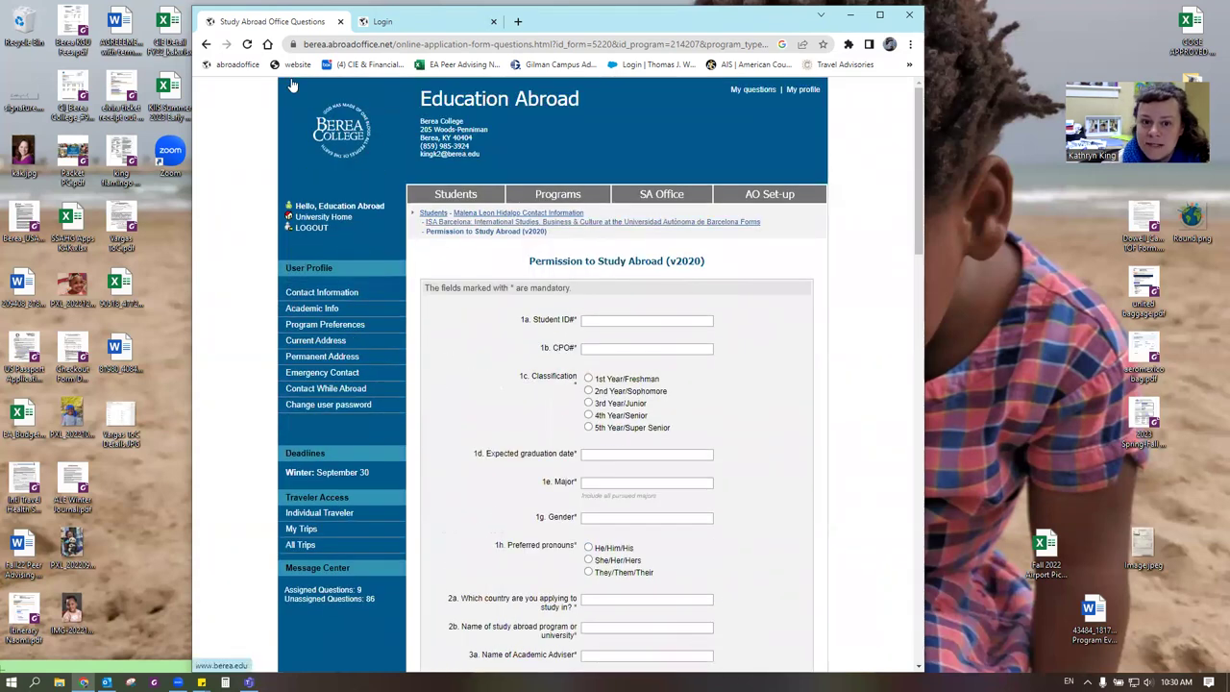
click(205, 44)
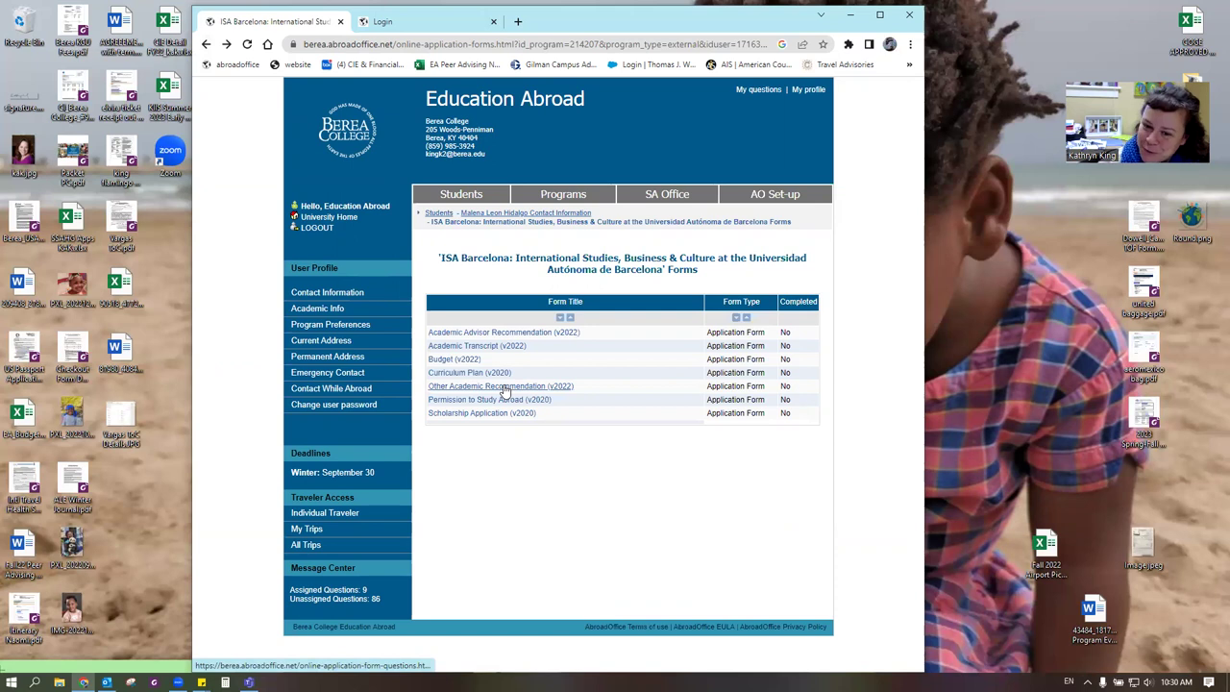
click(507, 333)
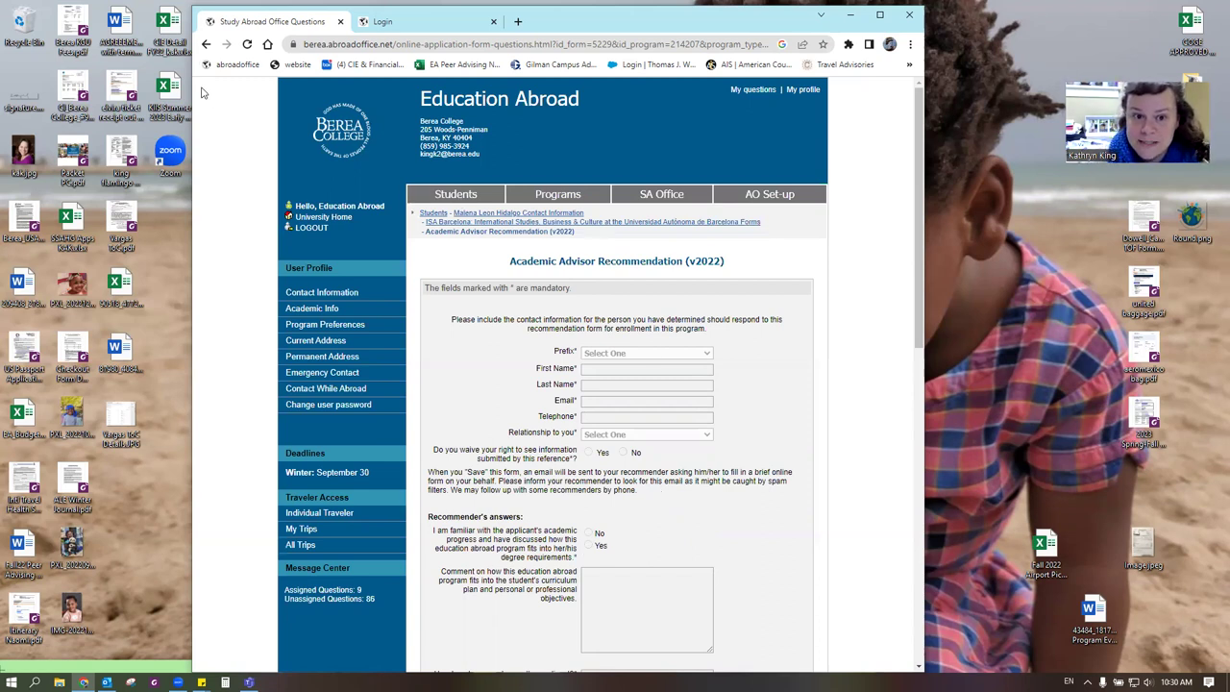
click(206, 44)
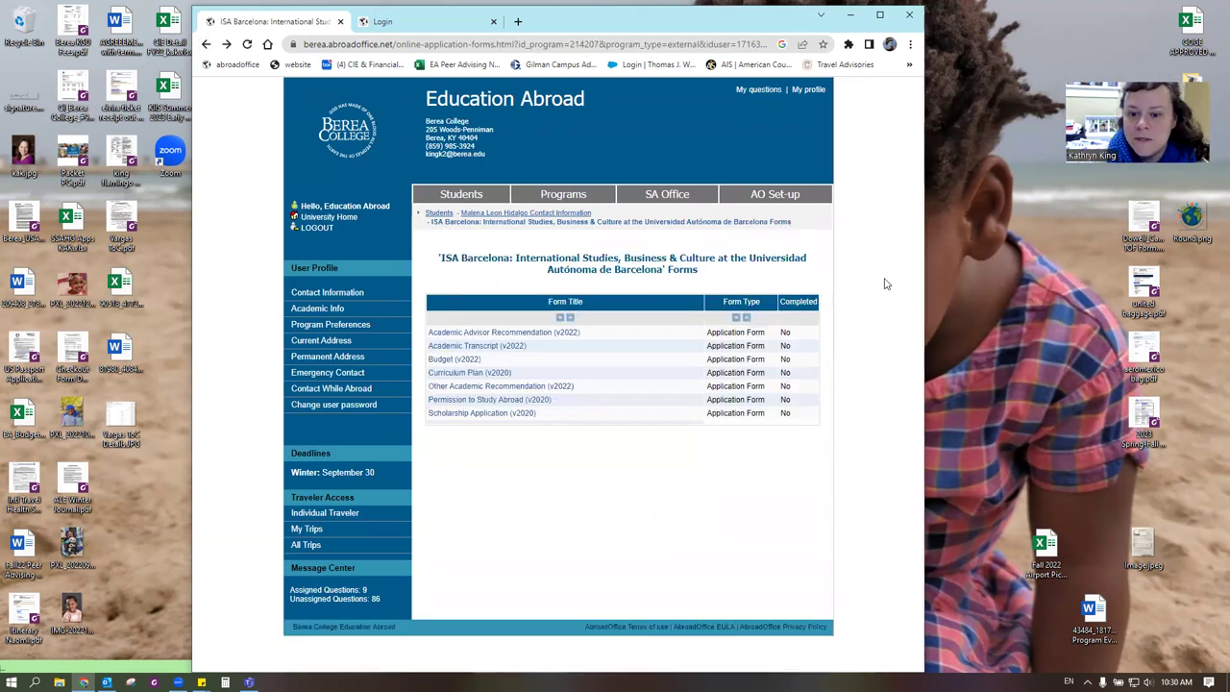
click(545, 389)
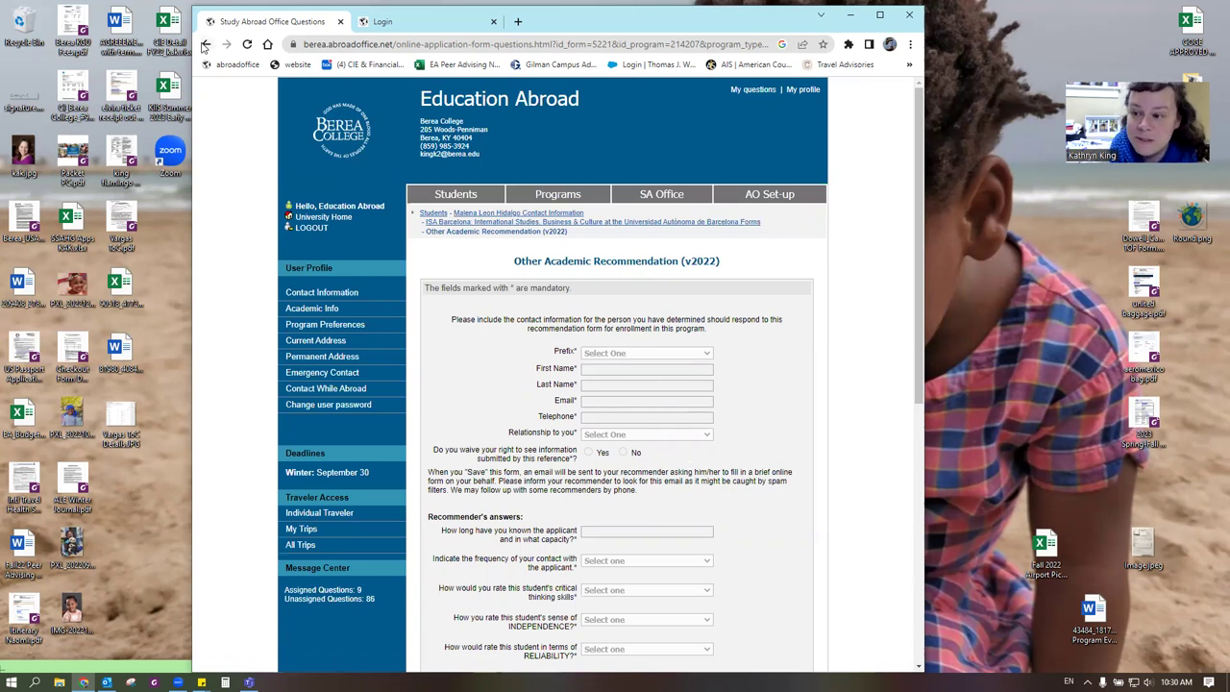
click(205, 45)
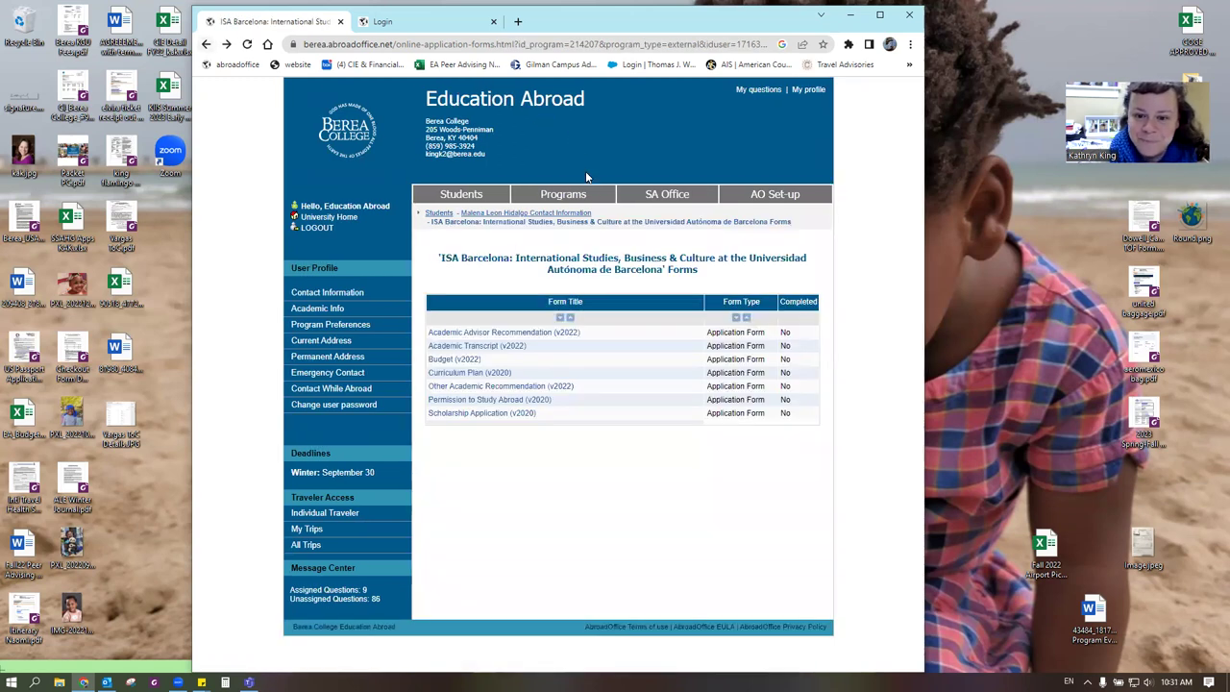
click(510, 350)
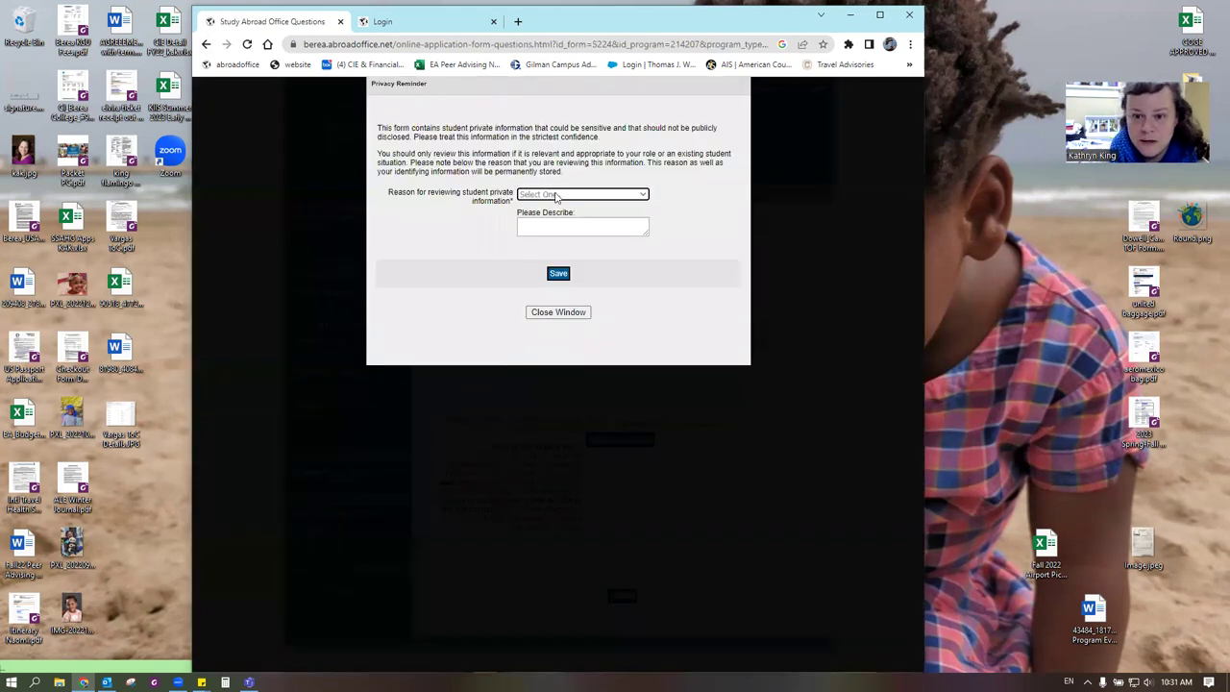
click(555, 196)
click(560, 221)
click(559, 236)
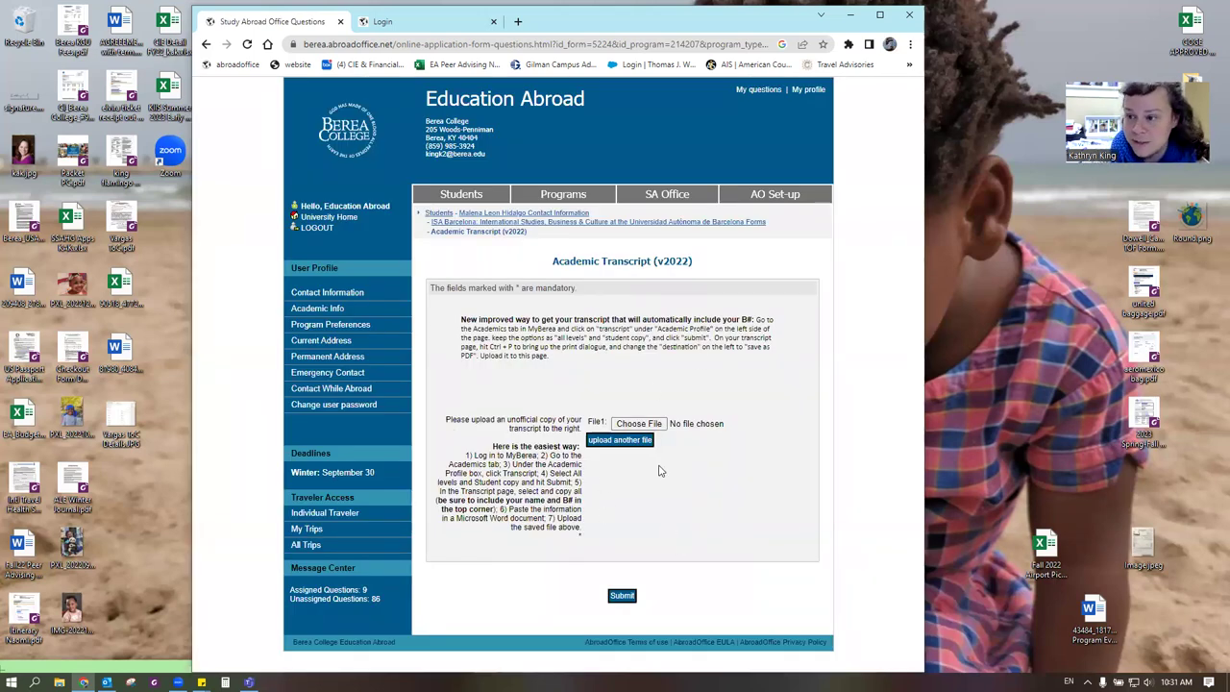
click(207, 44)
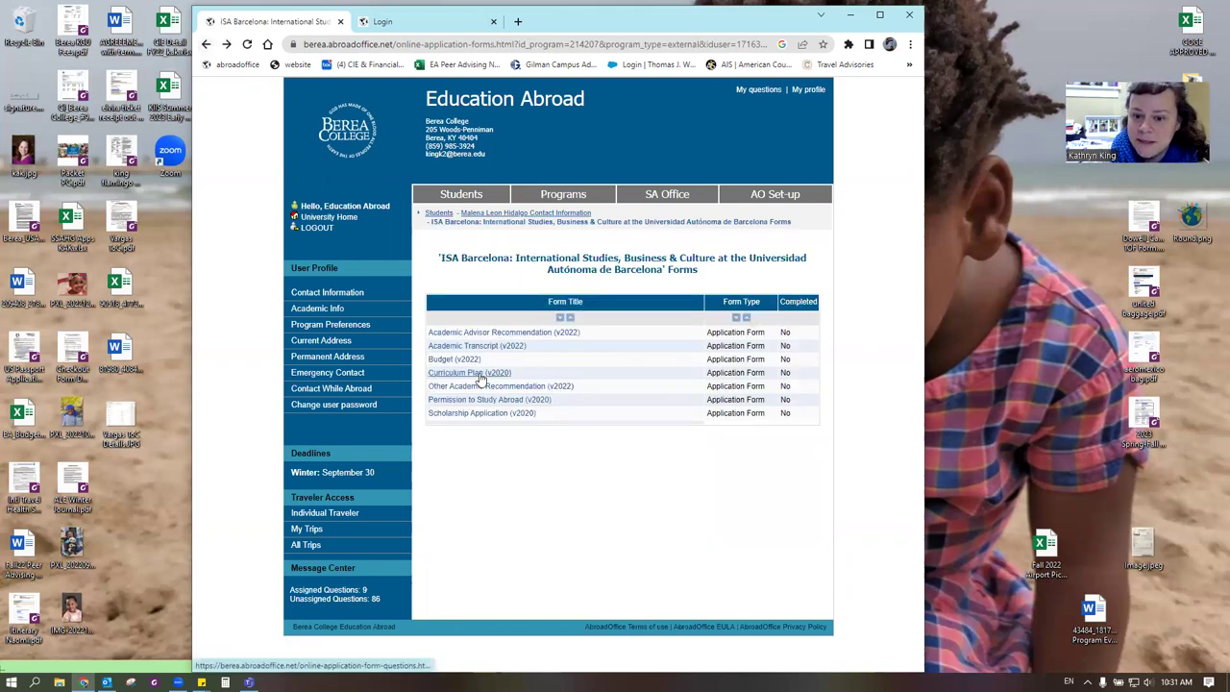
Open the Curriculum Plan (v2020) form with its electronic curriculum plan instructions.
click(479, 375)
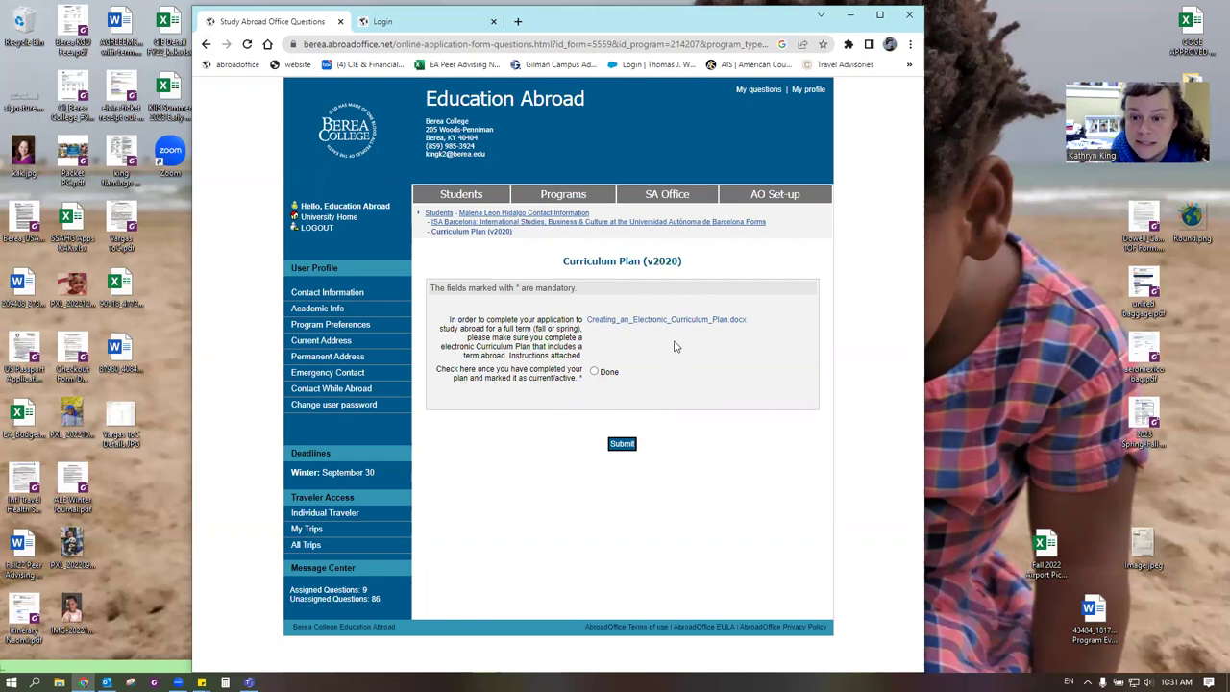
Go back to the seven-form ISA Barcelona list using the browser Back button.
click(206, 44)
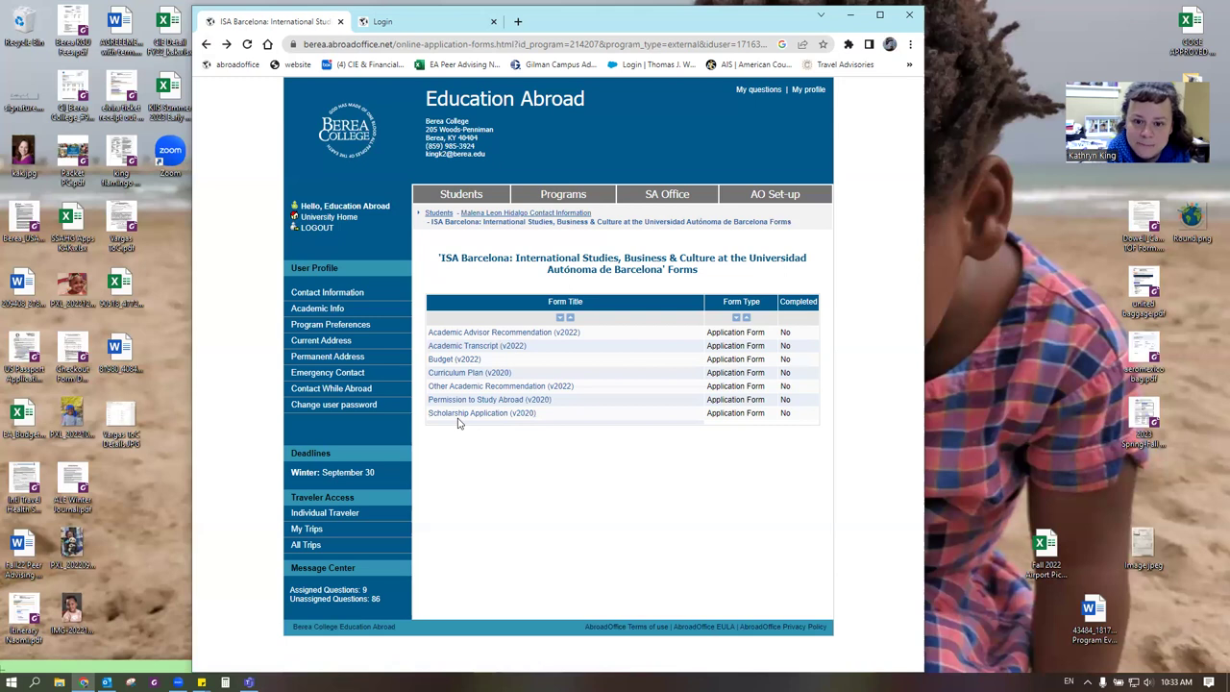
Open the Budget (v2022) form, giving Initial Enrollment Review as the access reason.
click(455, 361)
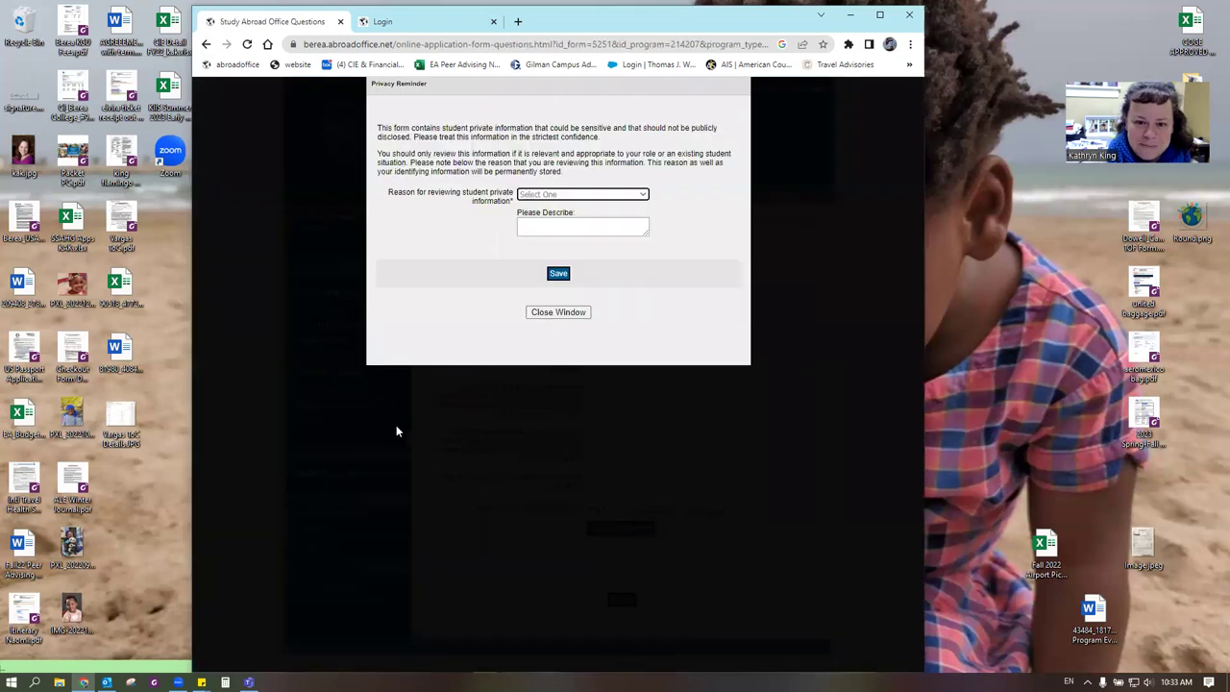
click(582, 194)
click(555, 220)
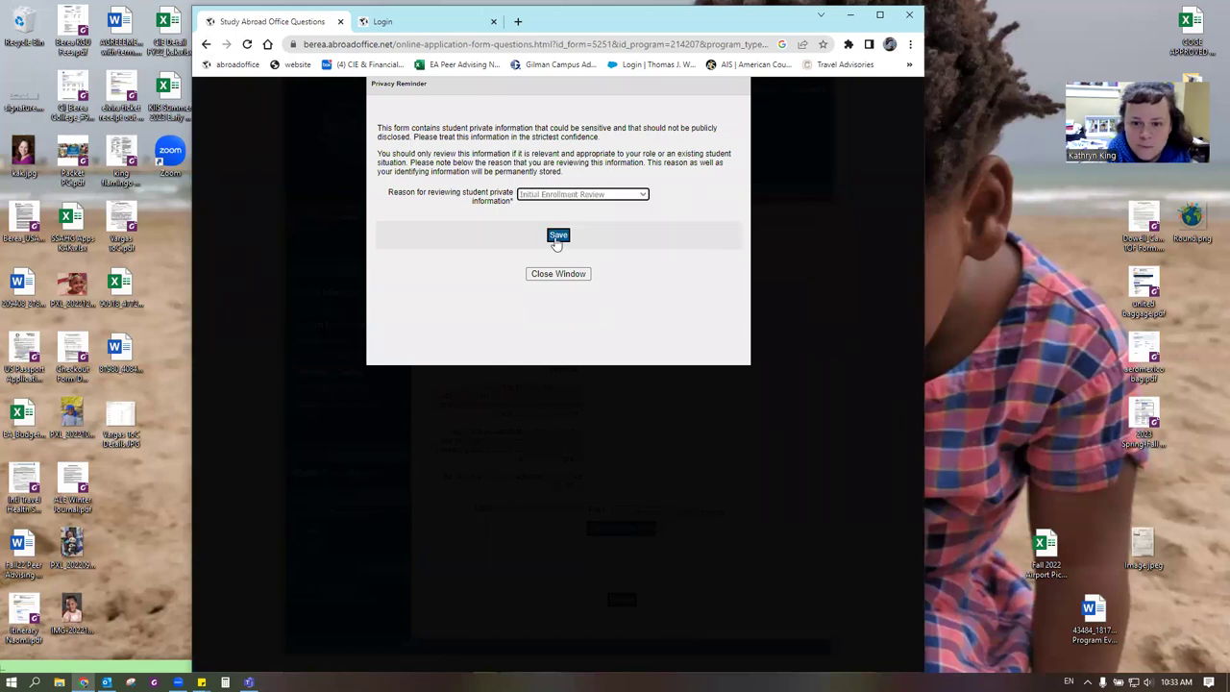
click(557, 238)
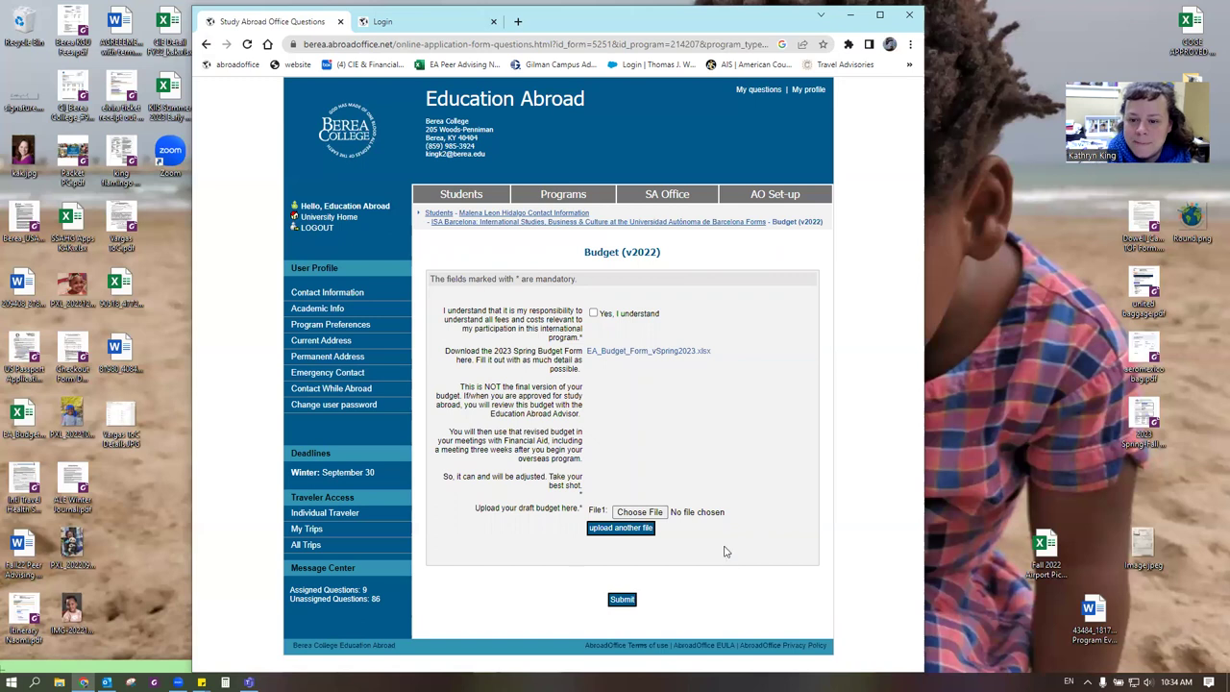
Save EA_Budget_Form_vSpring2023 to the desktop and keep the blocked download so it opens.
right_click(659, 359)
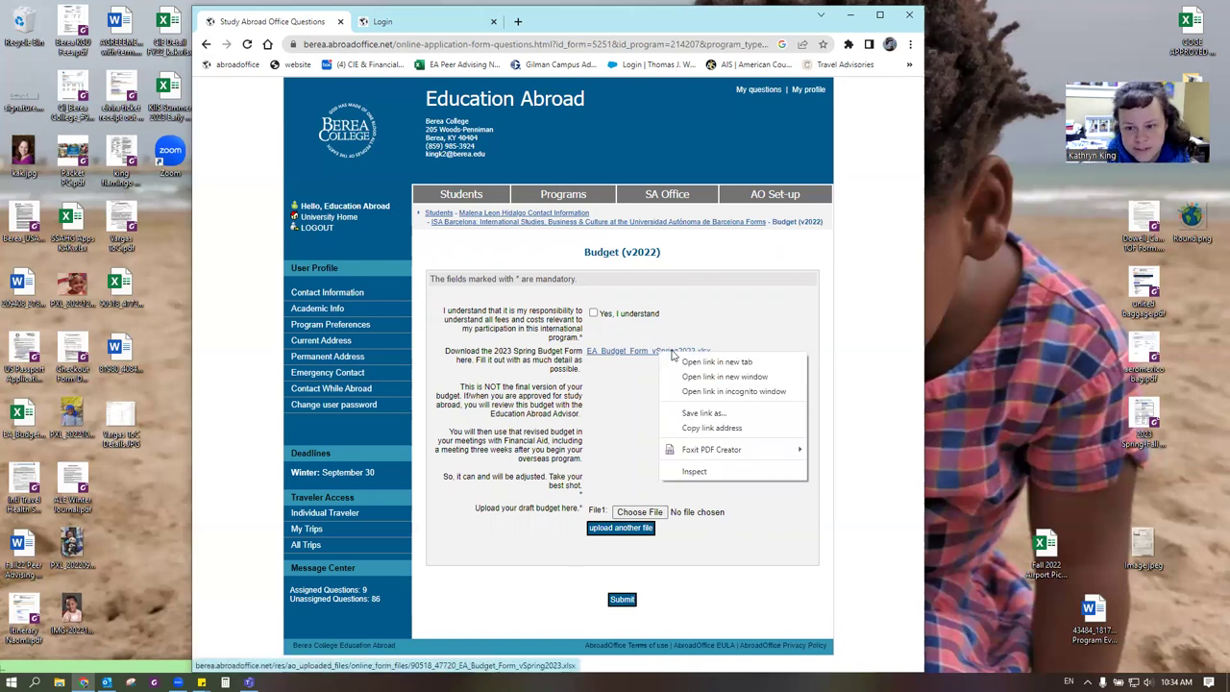
click(703, 413)
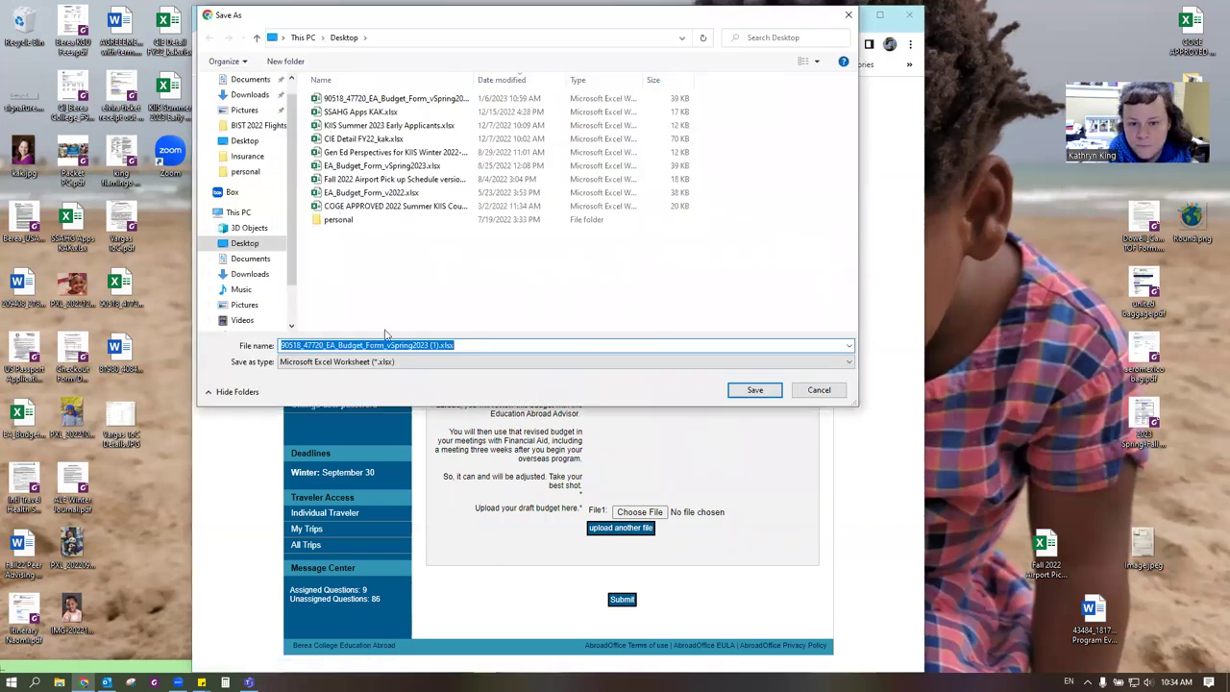
click(761, 394)
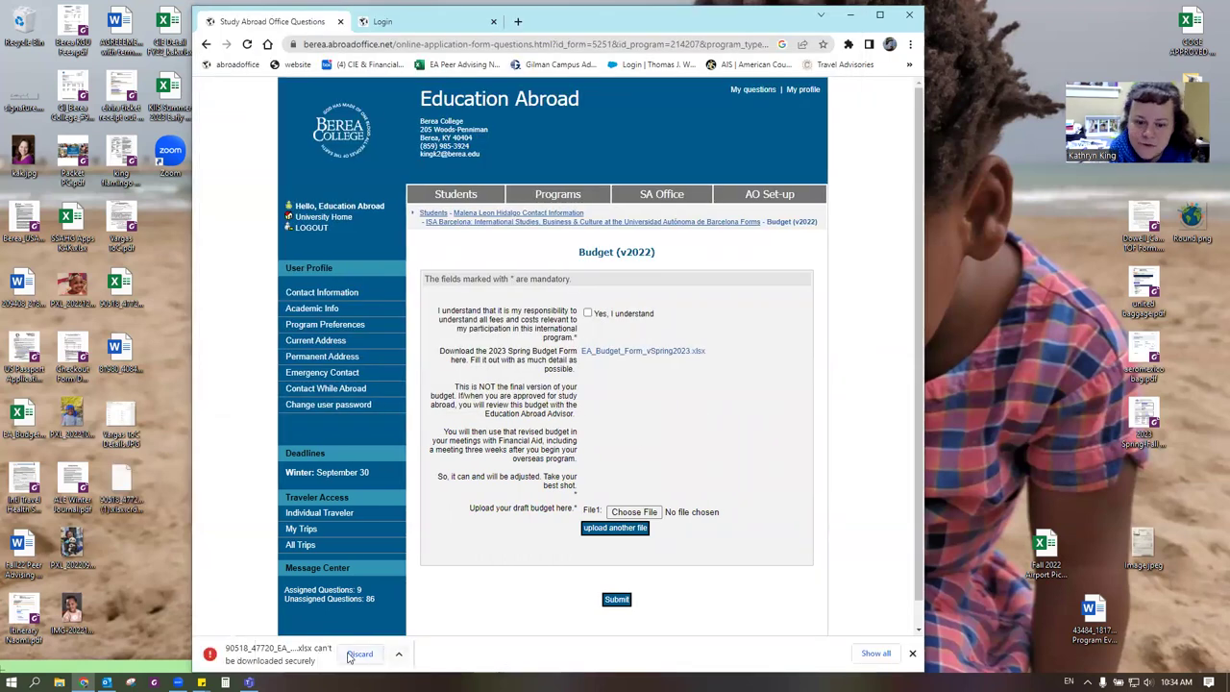
click(398, 653)
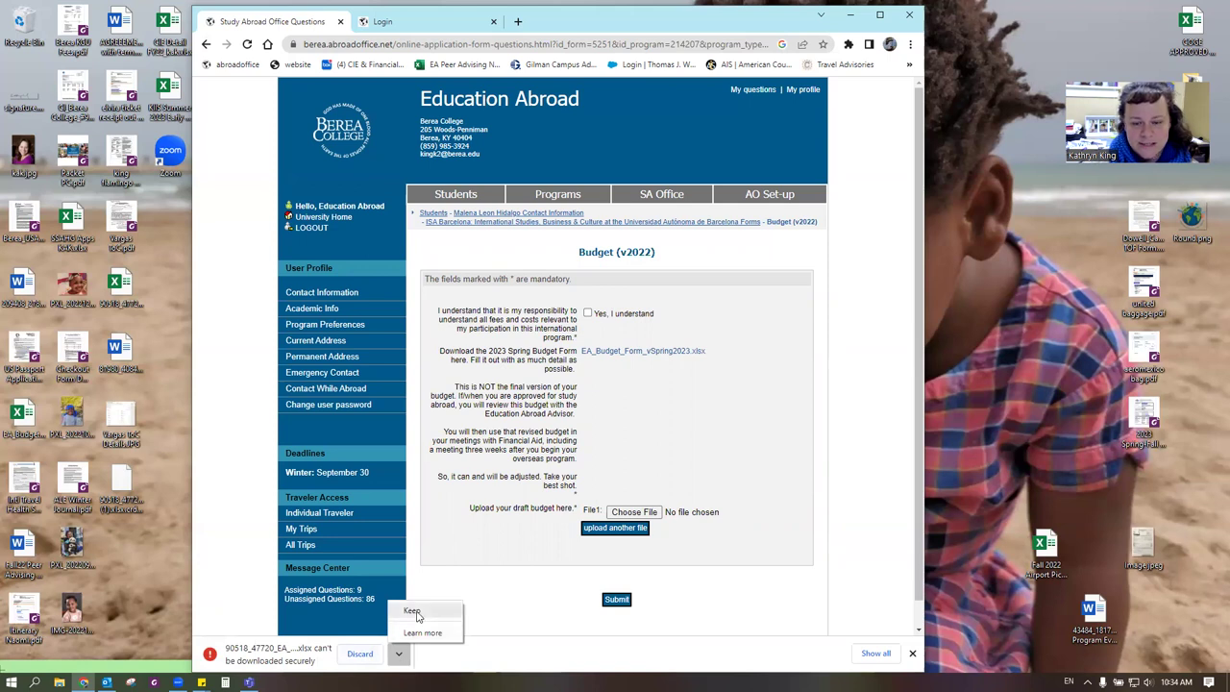
click(412, 611)
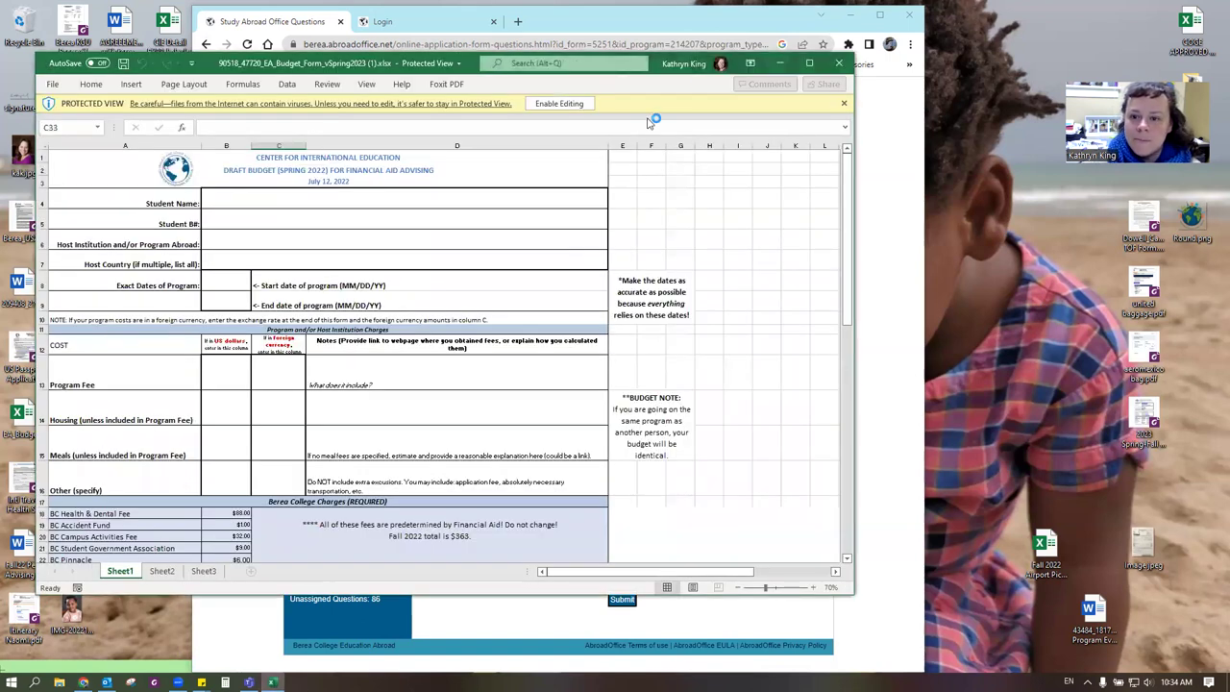
Walk through Program Fee cell B13 and its D13 note, then Housing B14 and Meals B15.
drag(653, 75, 744, 67)
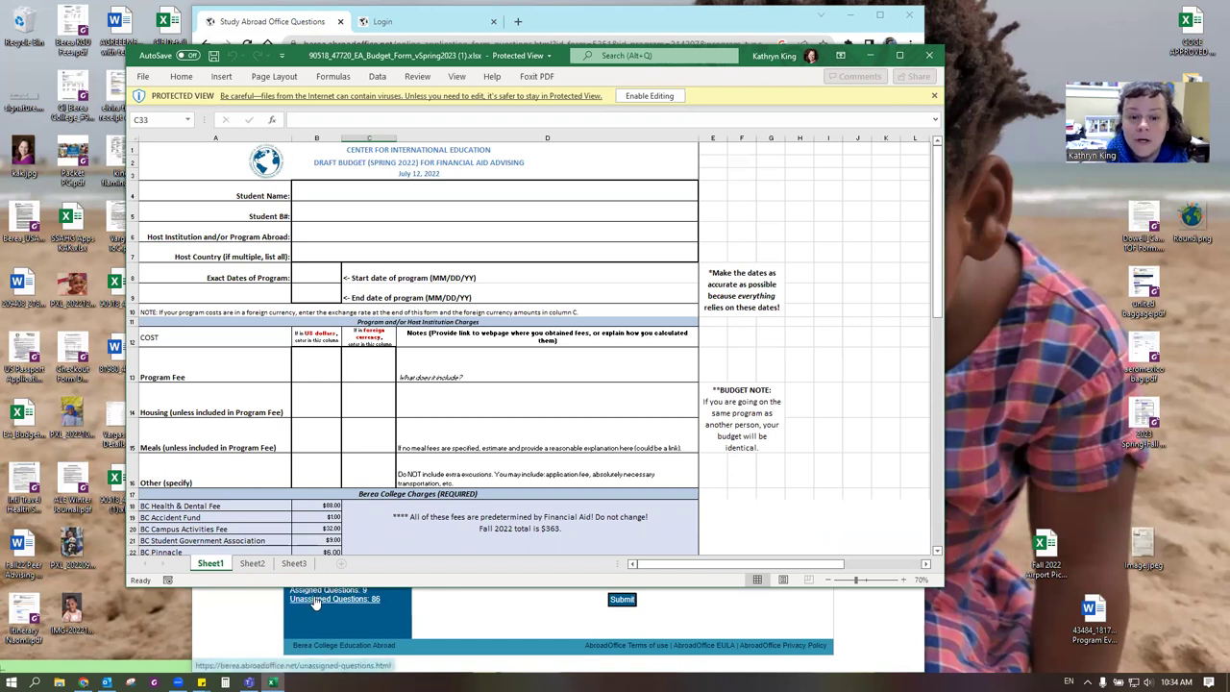
click(310, 367)
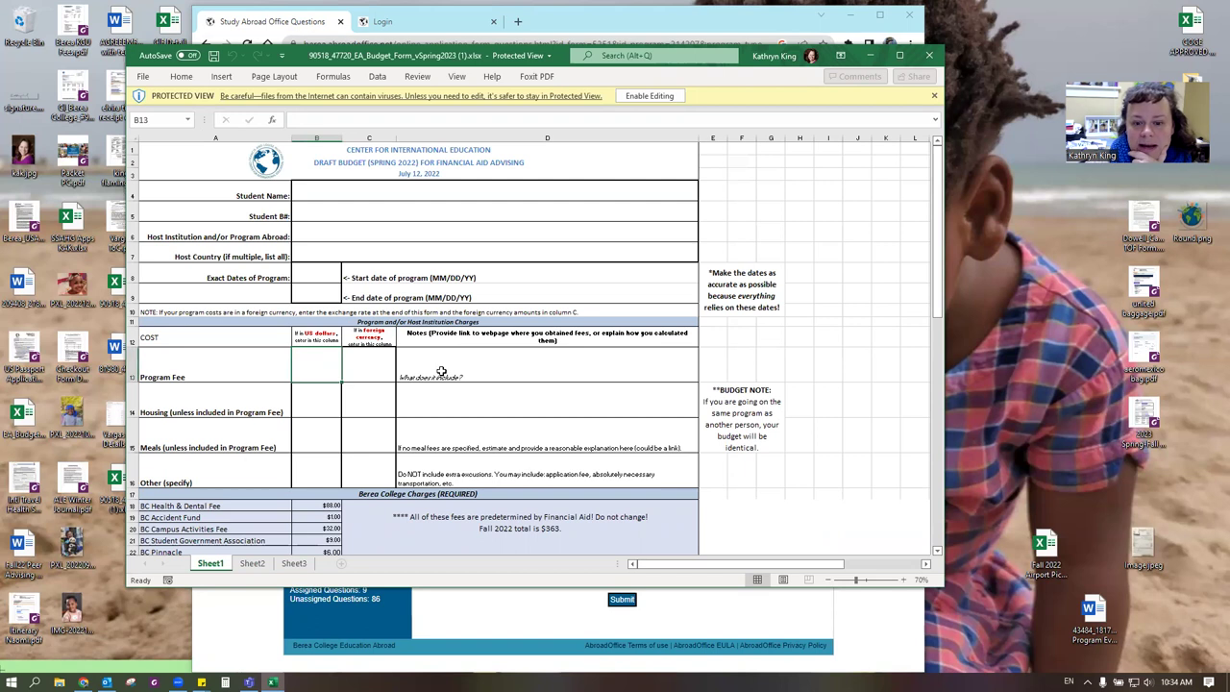
click(417, 339)
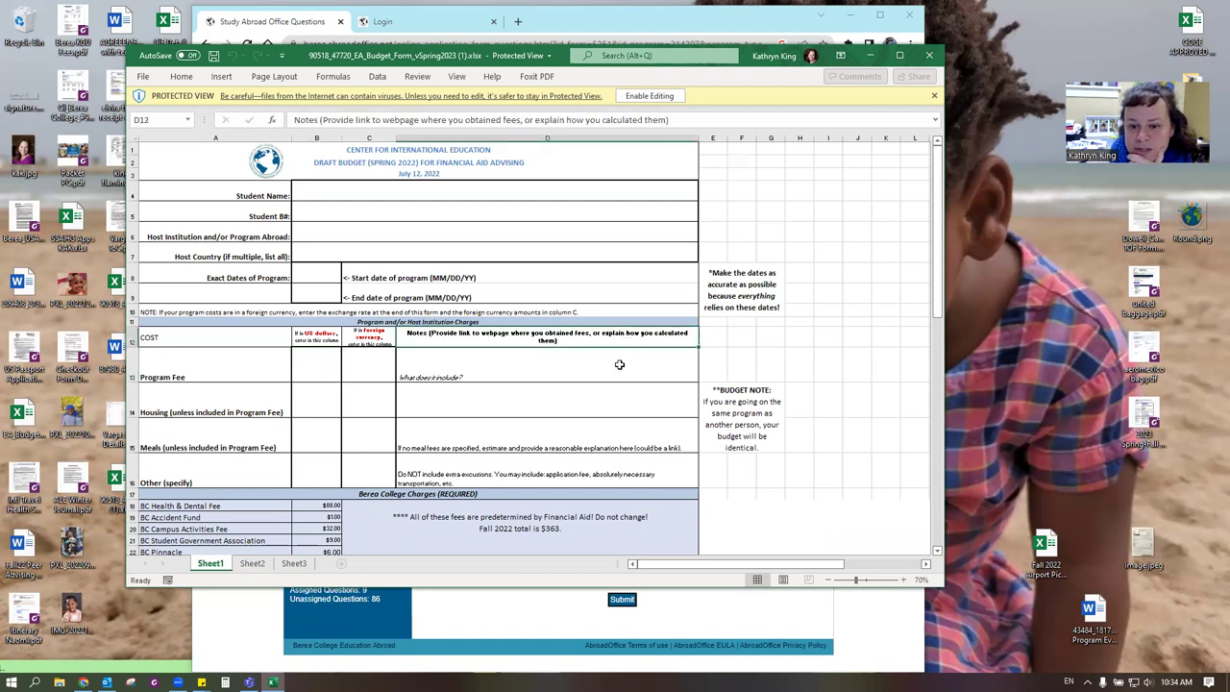
click(540, 376)
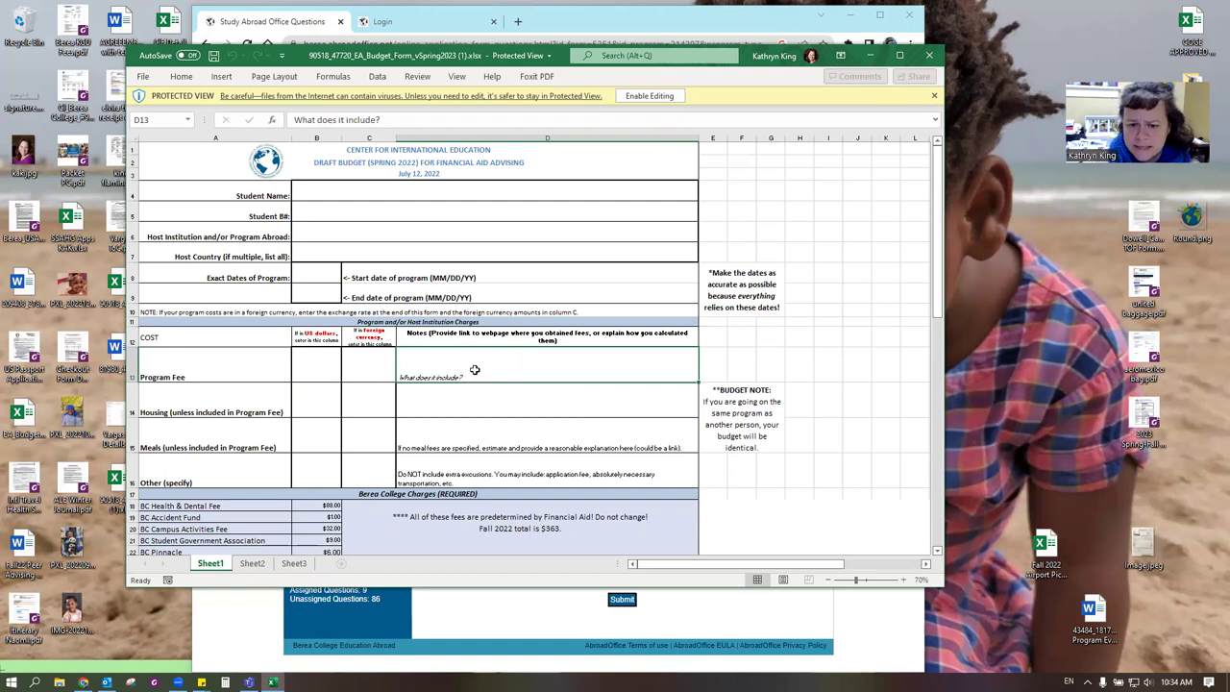
click(307, 363)
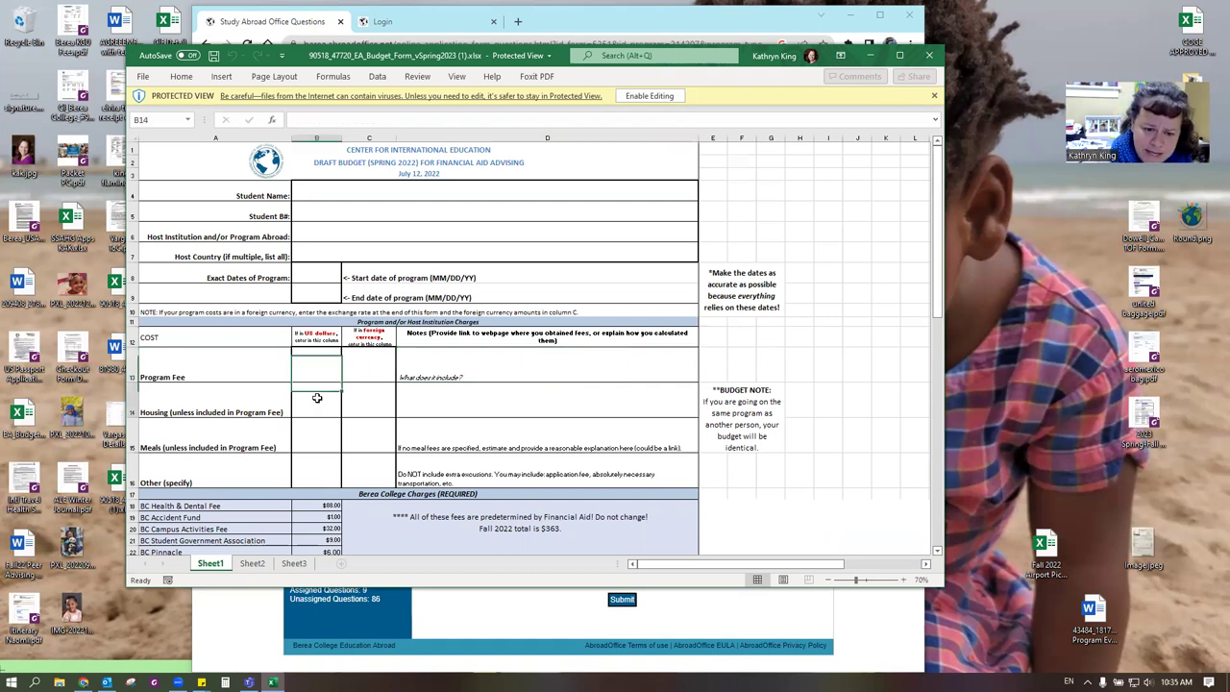
click(315, 398)
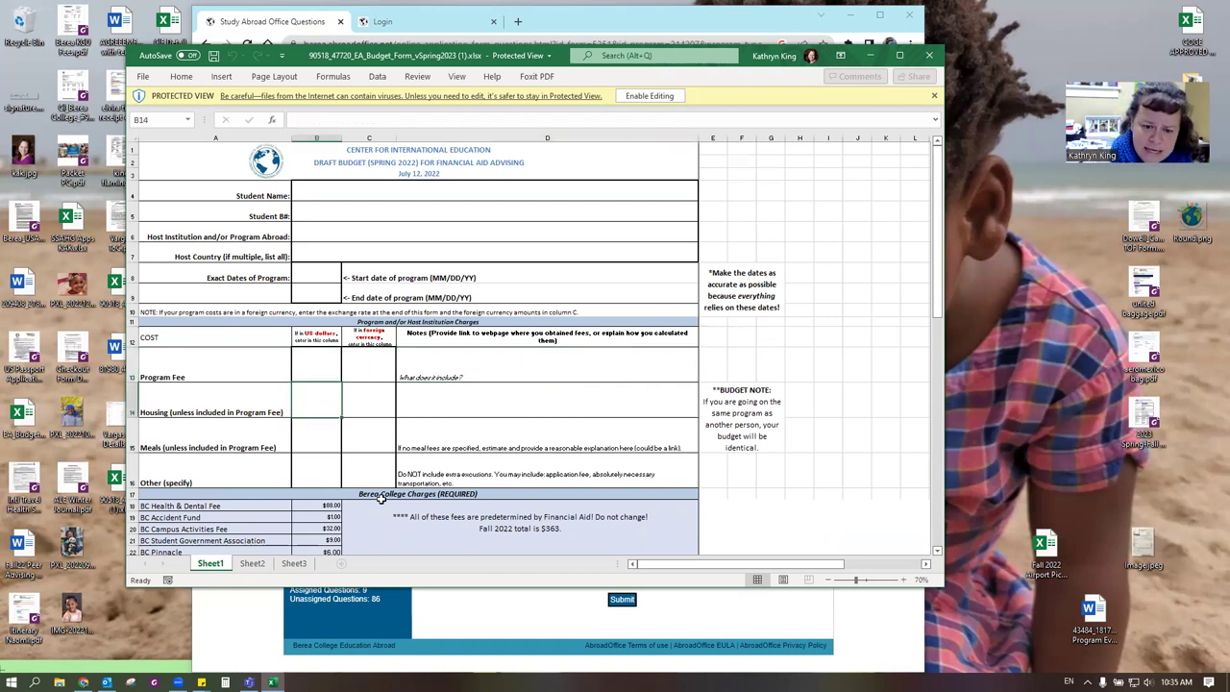
click(314, 440)
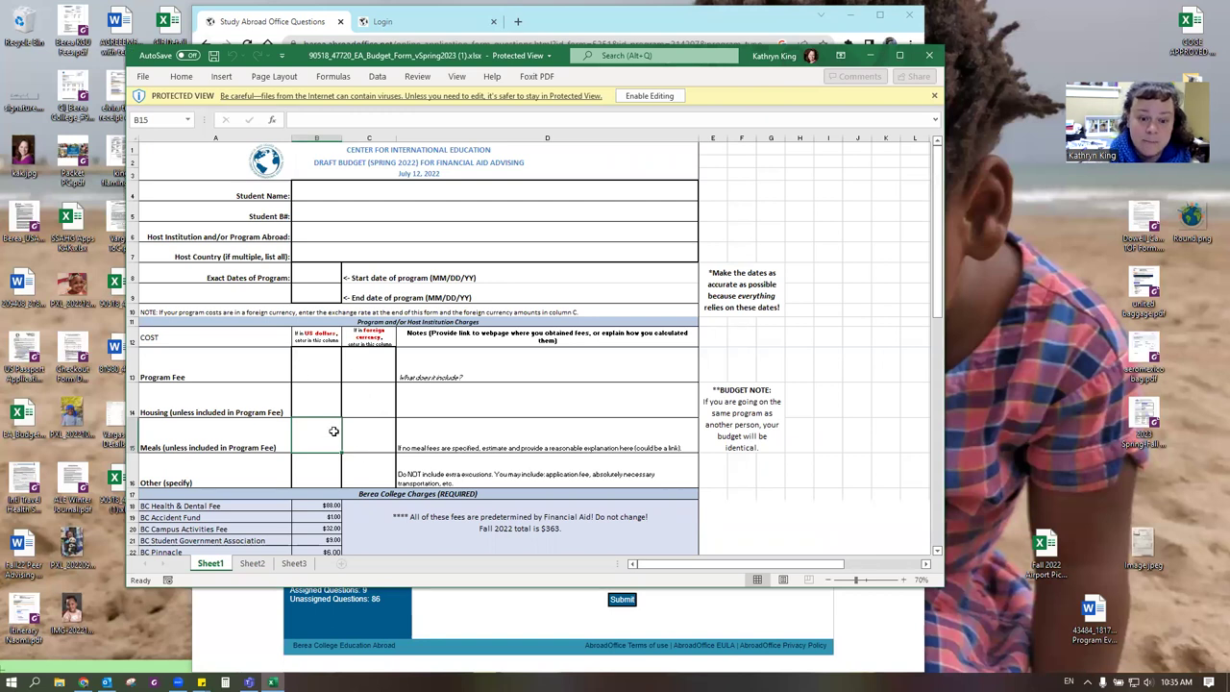
scroll(333, 354, down, 3)
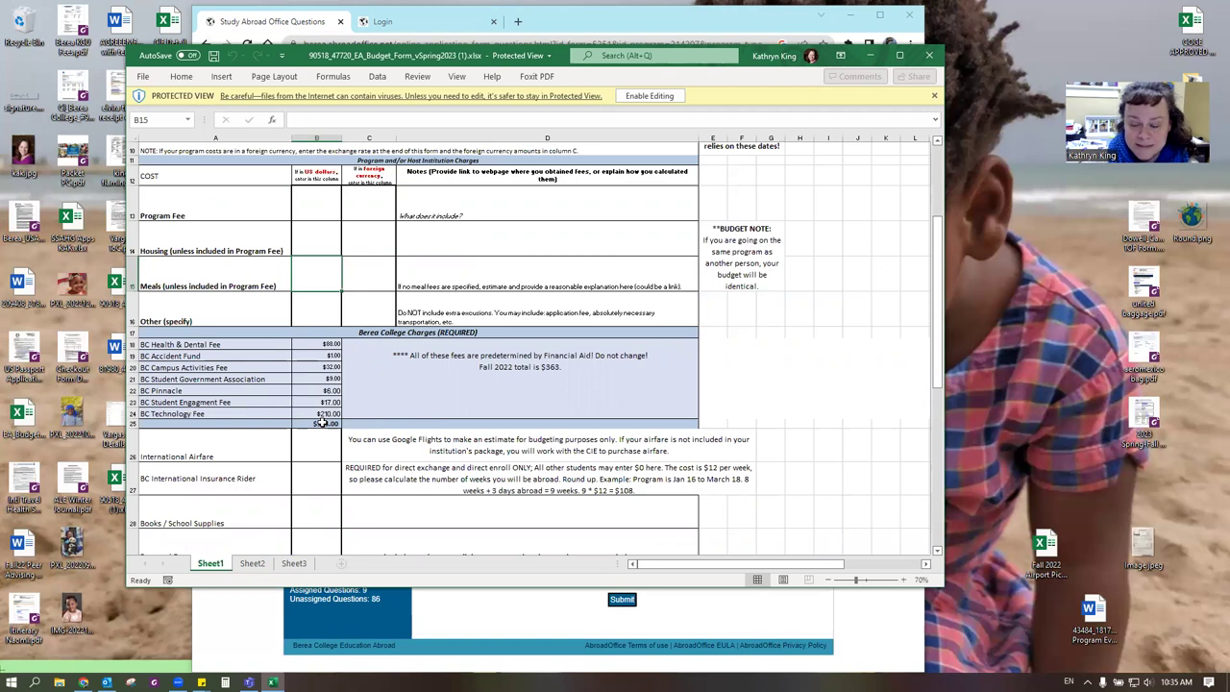
scroll(319, 423, down, 2)
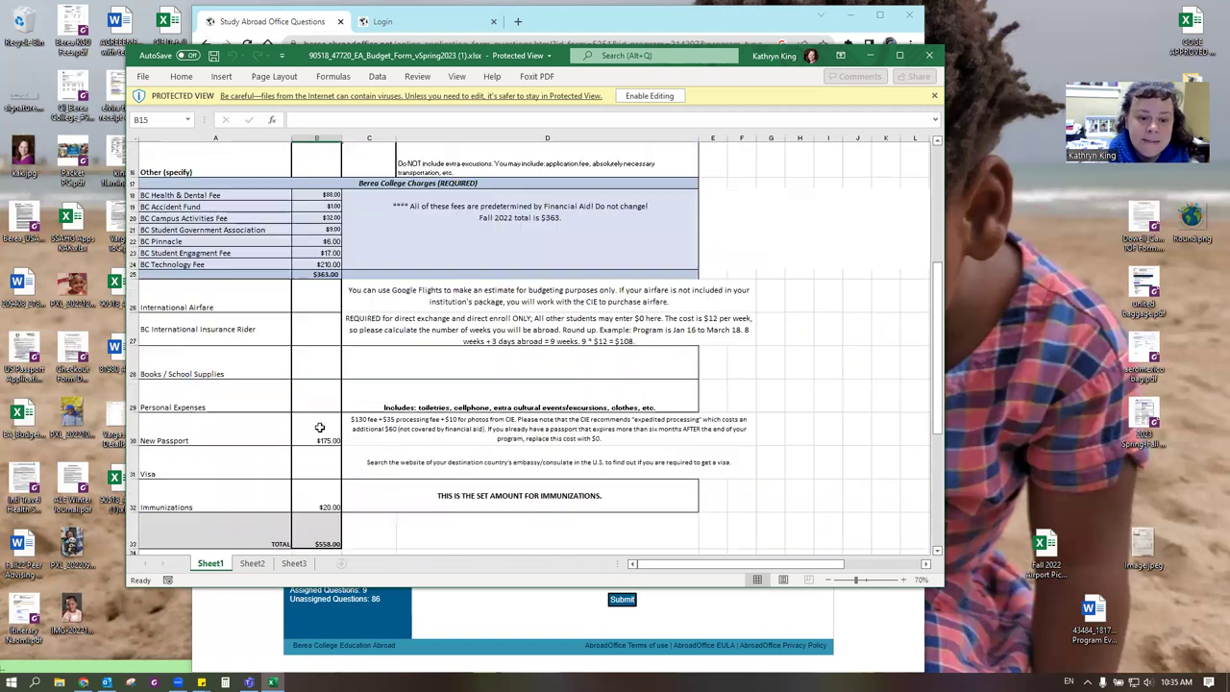
scroll(315, 337, down, 1)
drag(309, 237, 314, 452)
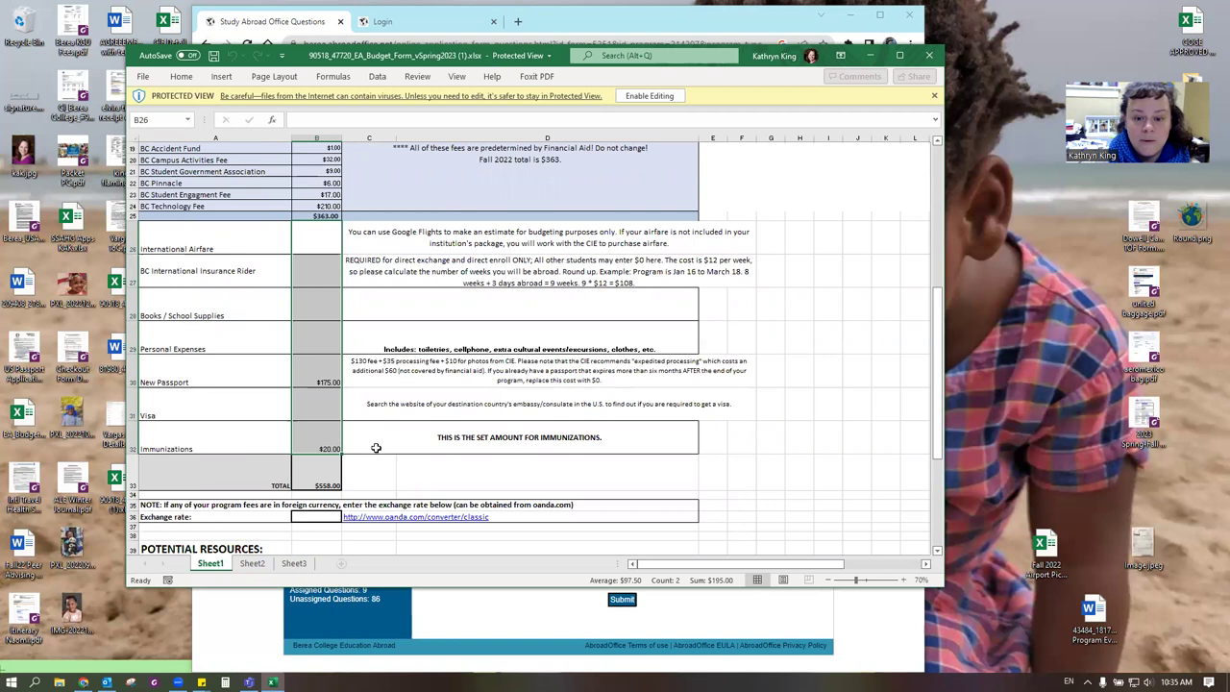
scroll(377, 449, down, 3)
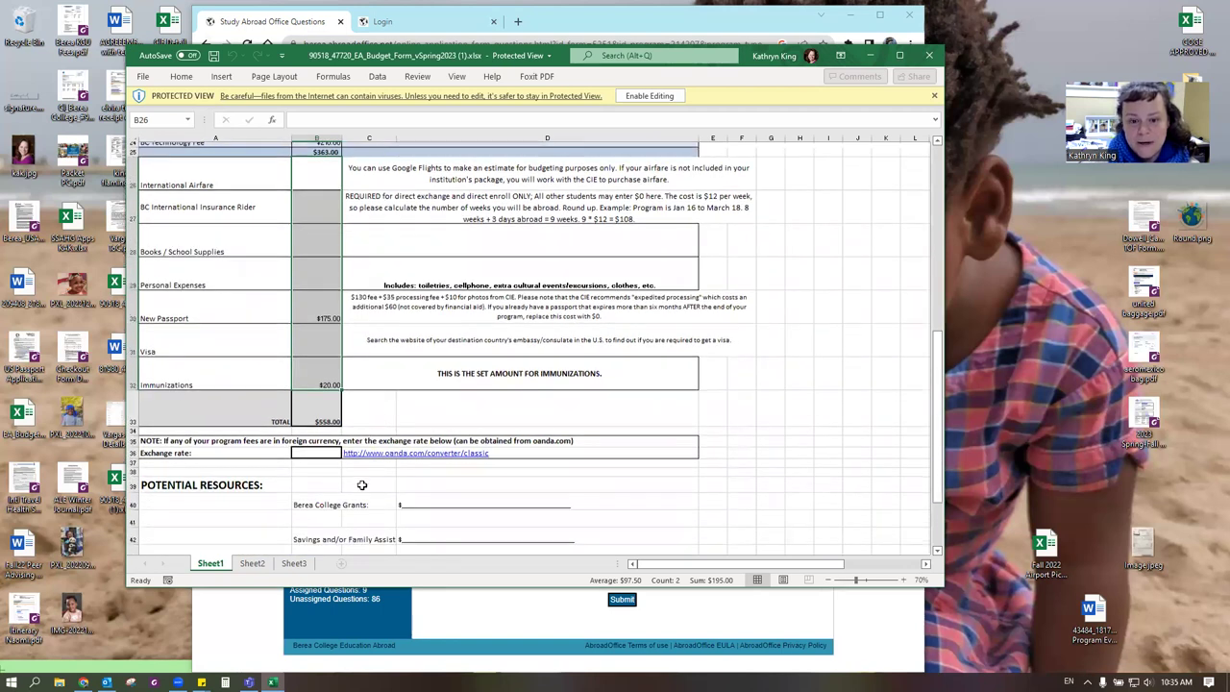
scroll(317, 328, down, 1)
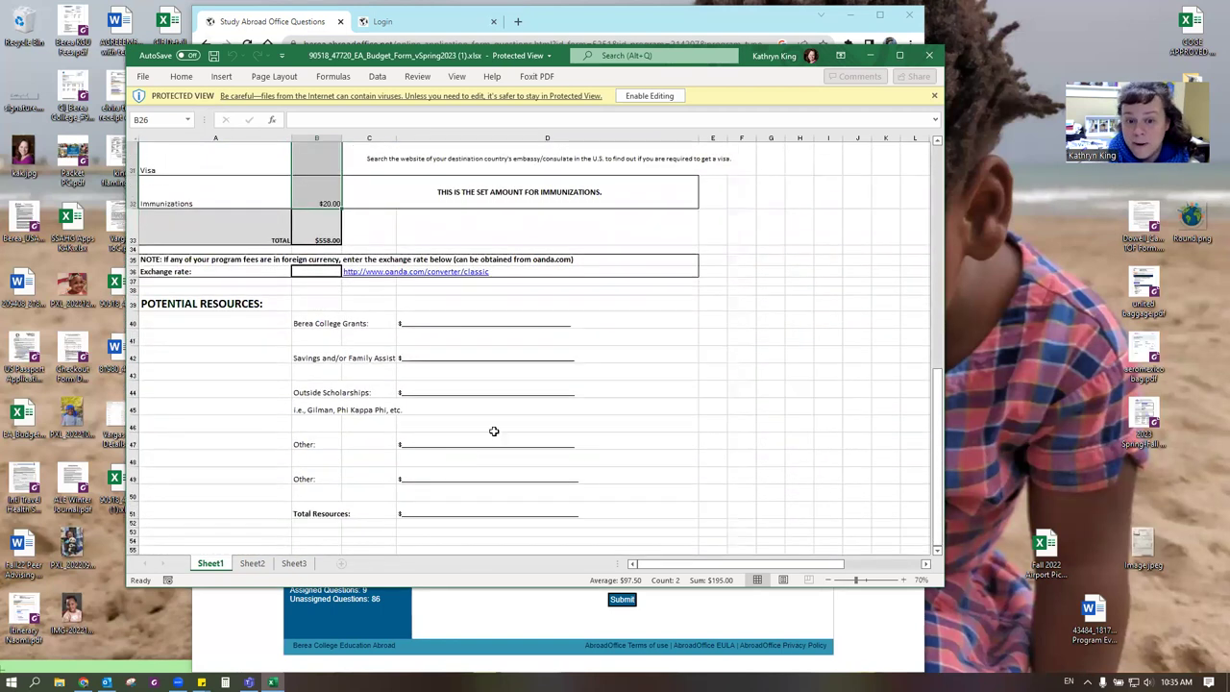
click(450, 322)
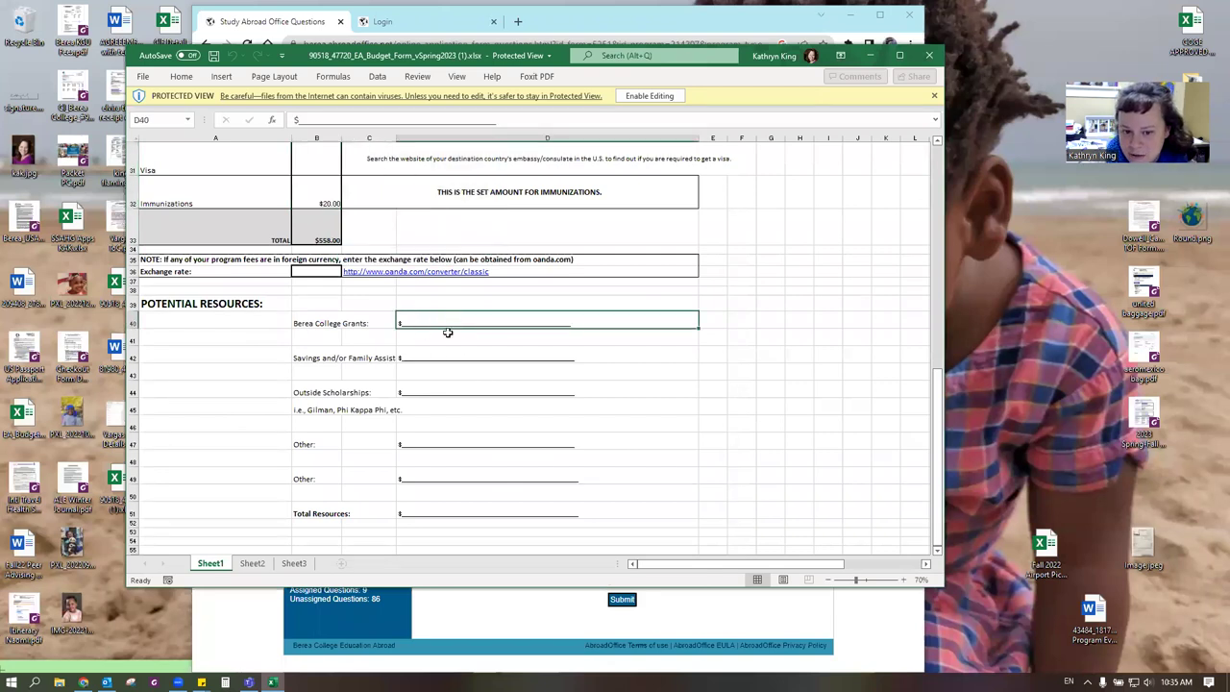
click(448, 392)
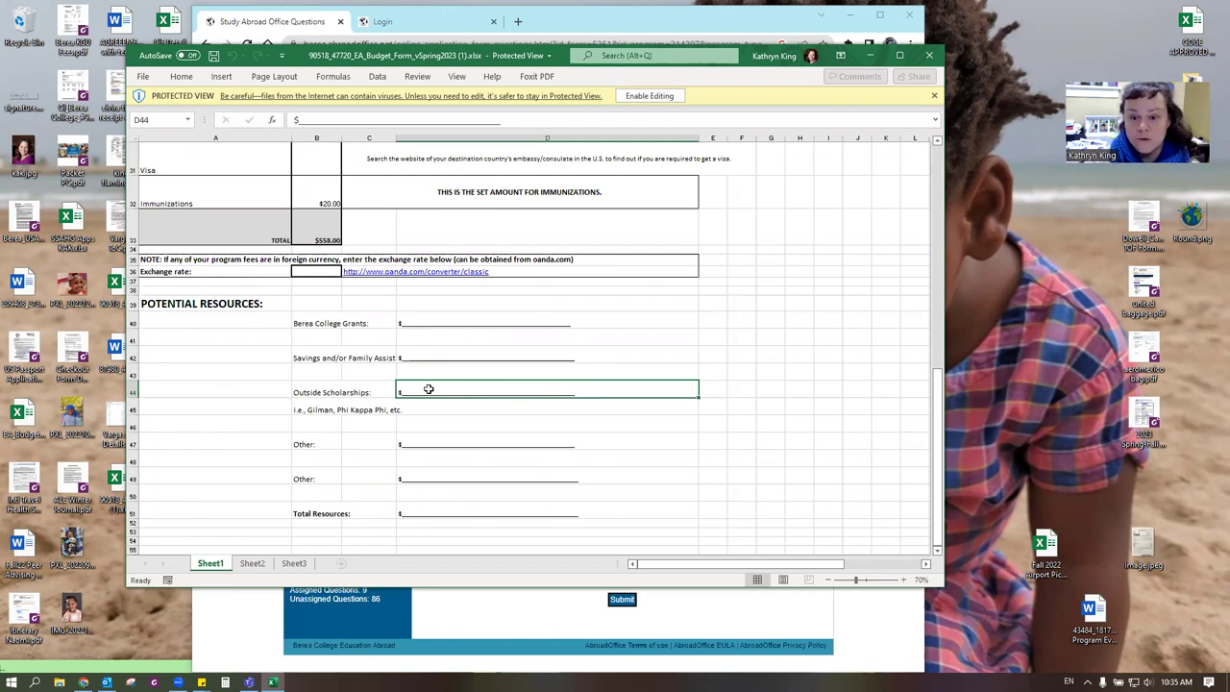
scroll(393, 461, up, 10)
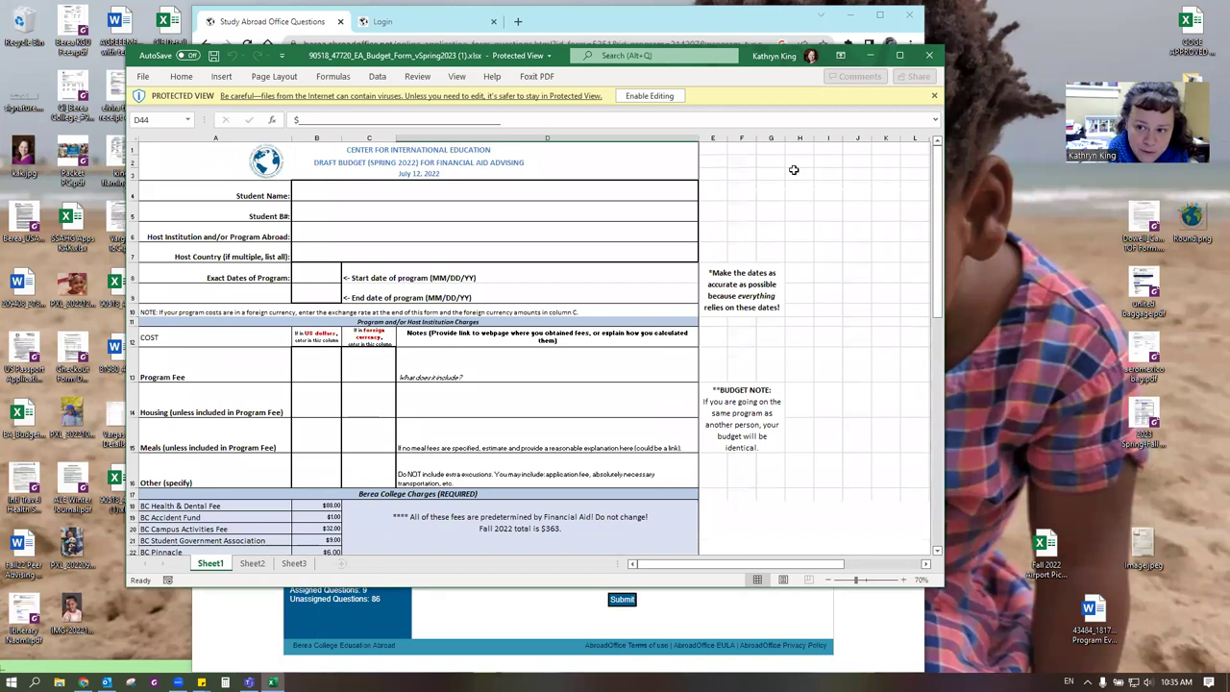
Close the Budget (v2022) spreadsheet and return to the seven ISA Barcelona application forms.
click(932, 53)
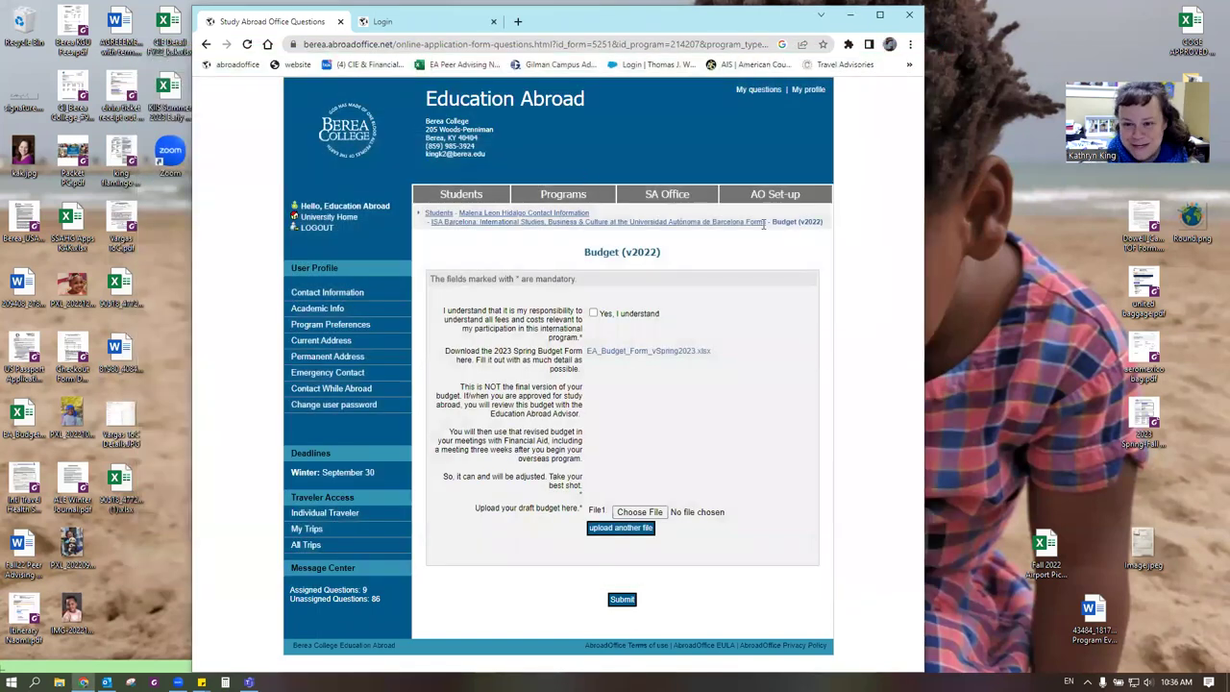
click(578, 225)
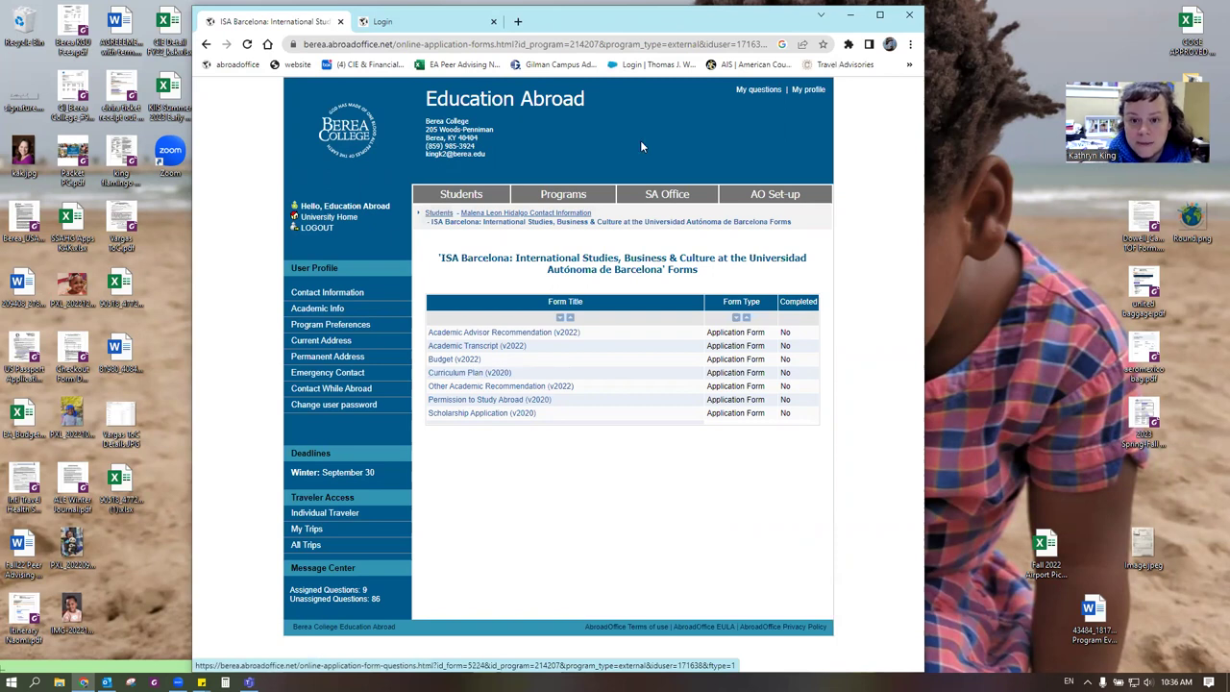
Load the CIE Steps to Studying Abroad page from 'cie/step' and review its twelve steps through 'Head overseas!'.
click(519, 22)
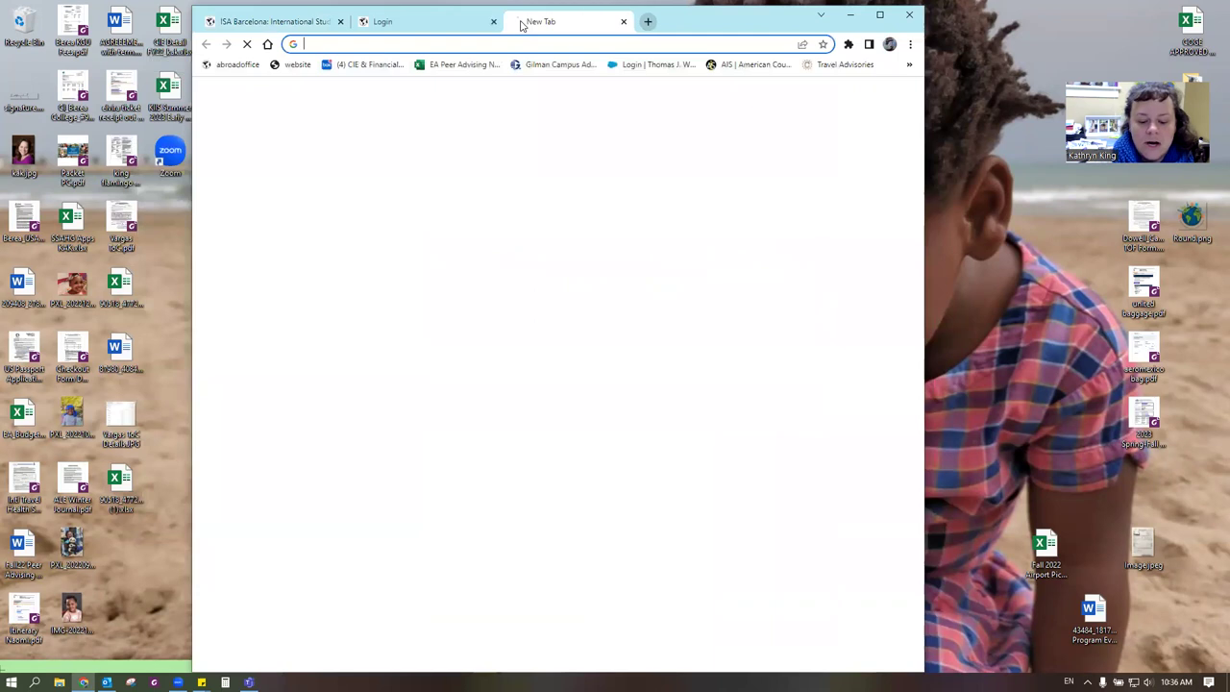
text(cie/step)
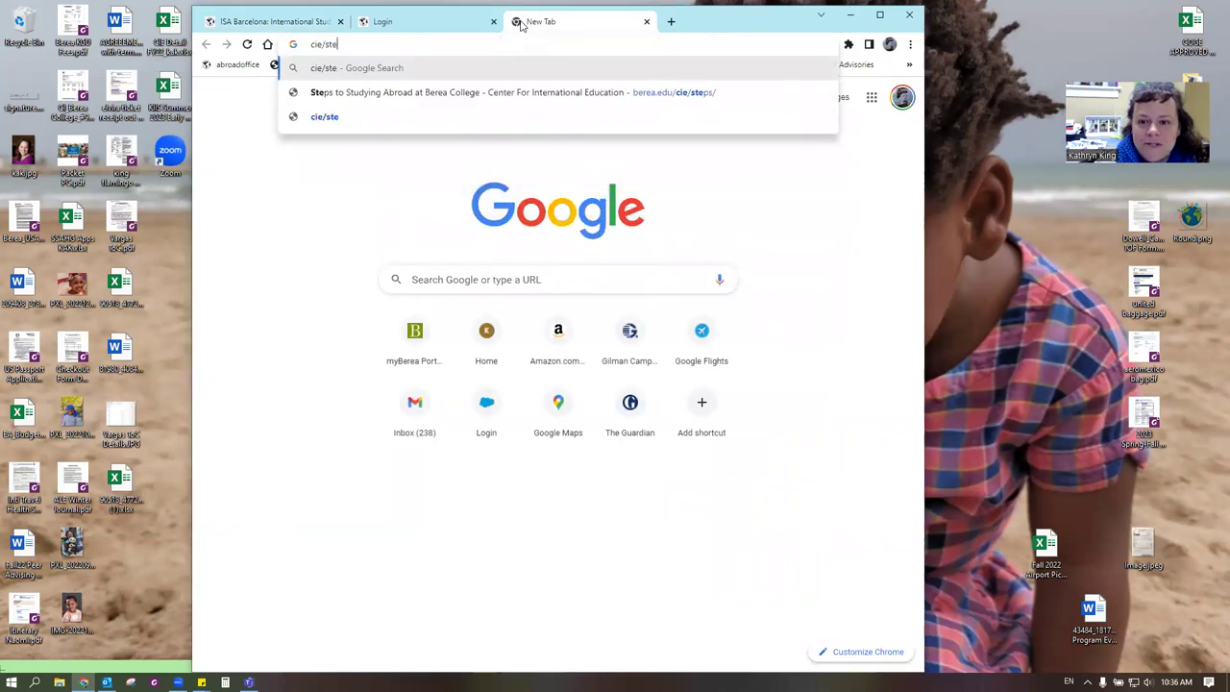
click(567, 93)
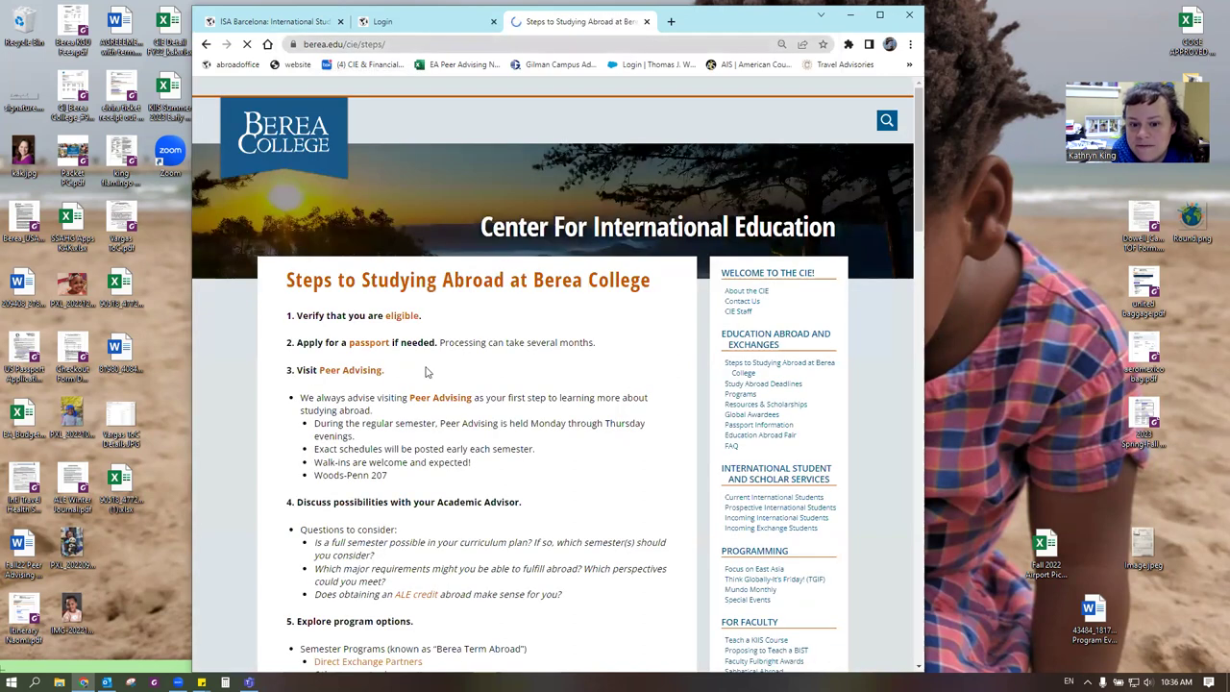
scroll(432, 453, down, 1)
scroll(432, 454, down, 5)
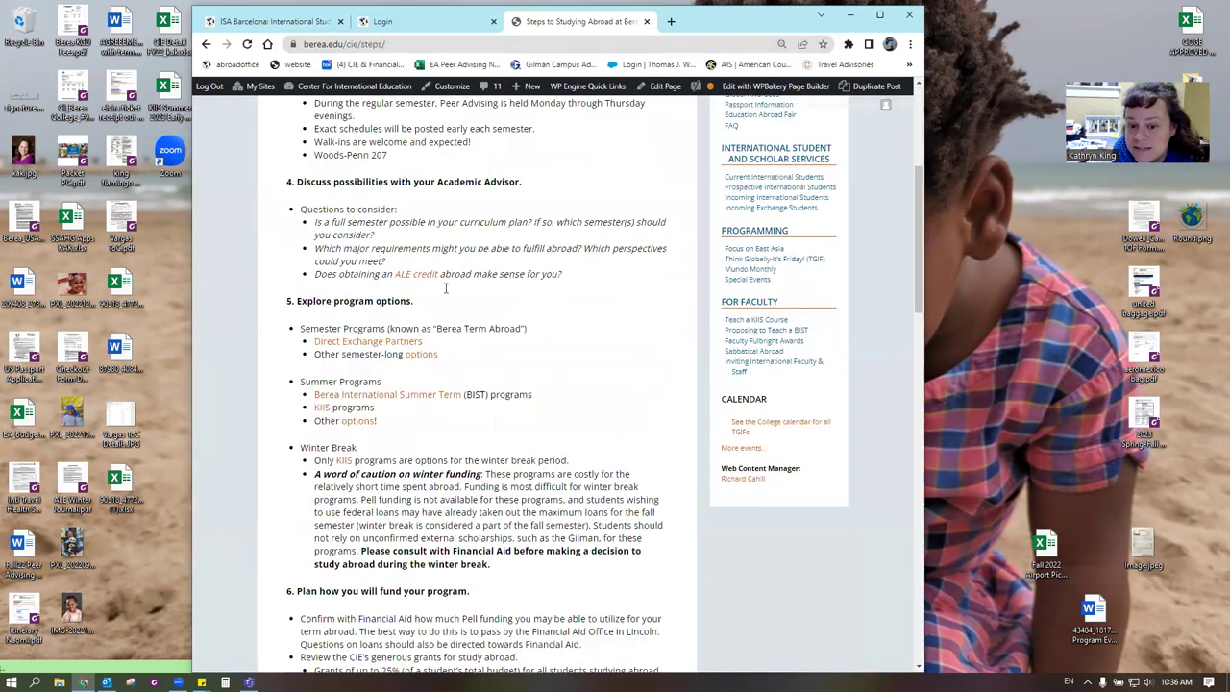
scroll(445, 287, down, 4)
scroll(471, 326, down, 6)
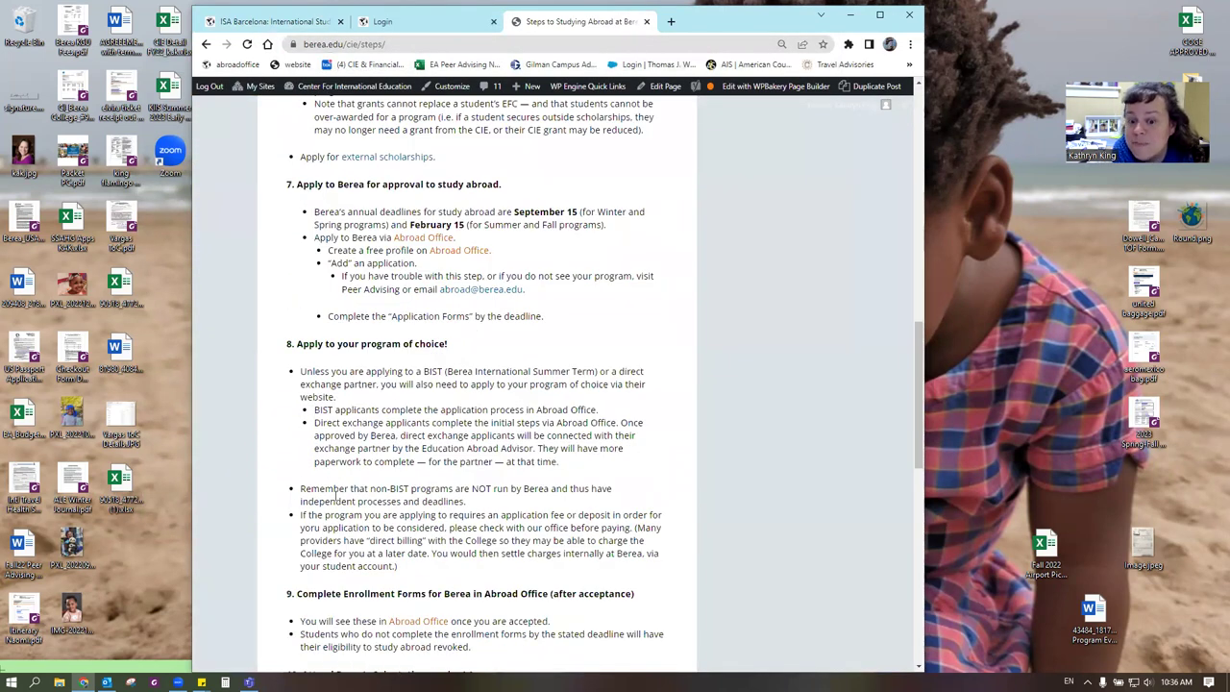
scroll(352, 646, down, 3)
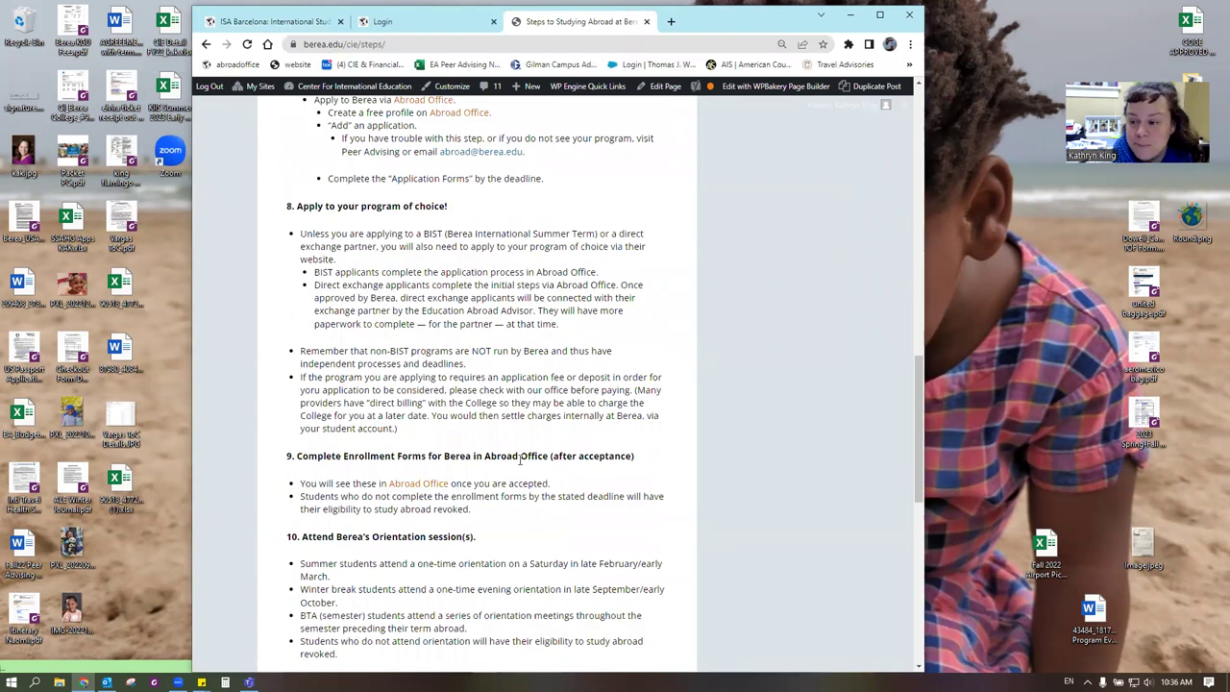
scroll(546, 465, down, 8)
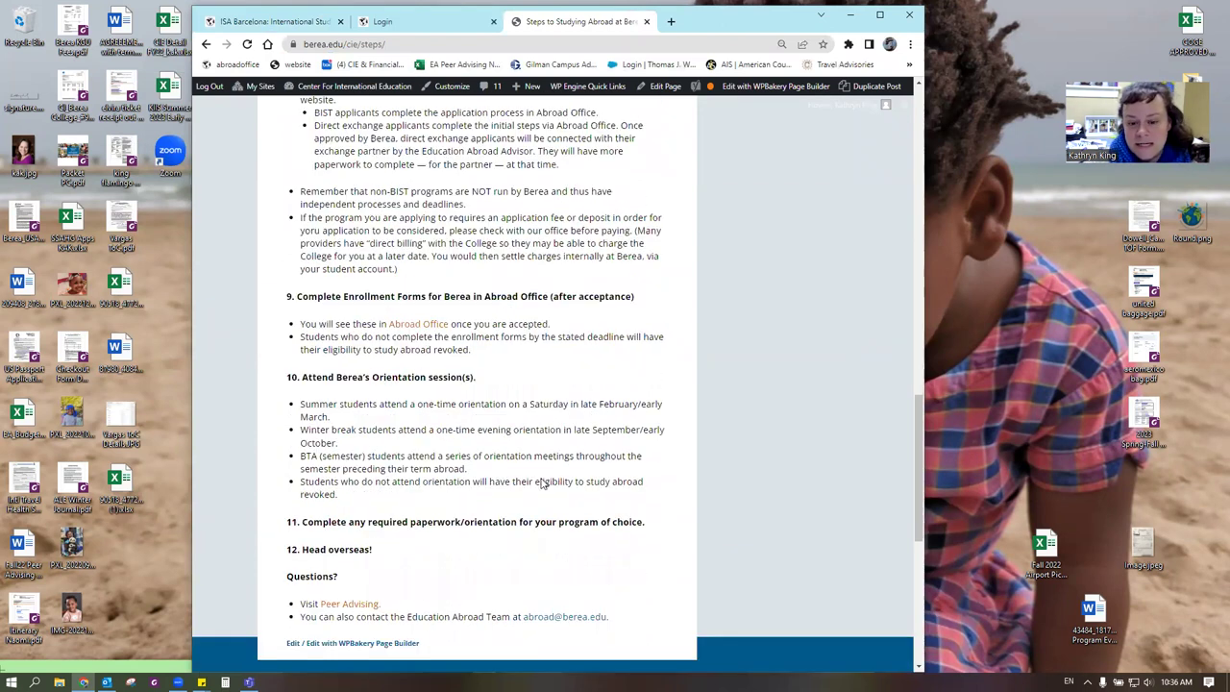
scroll(565, 473, up, 20)
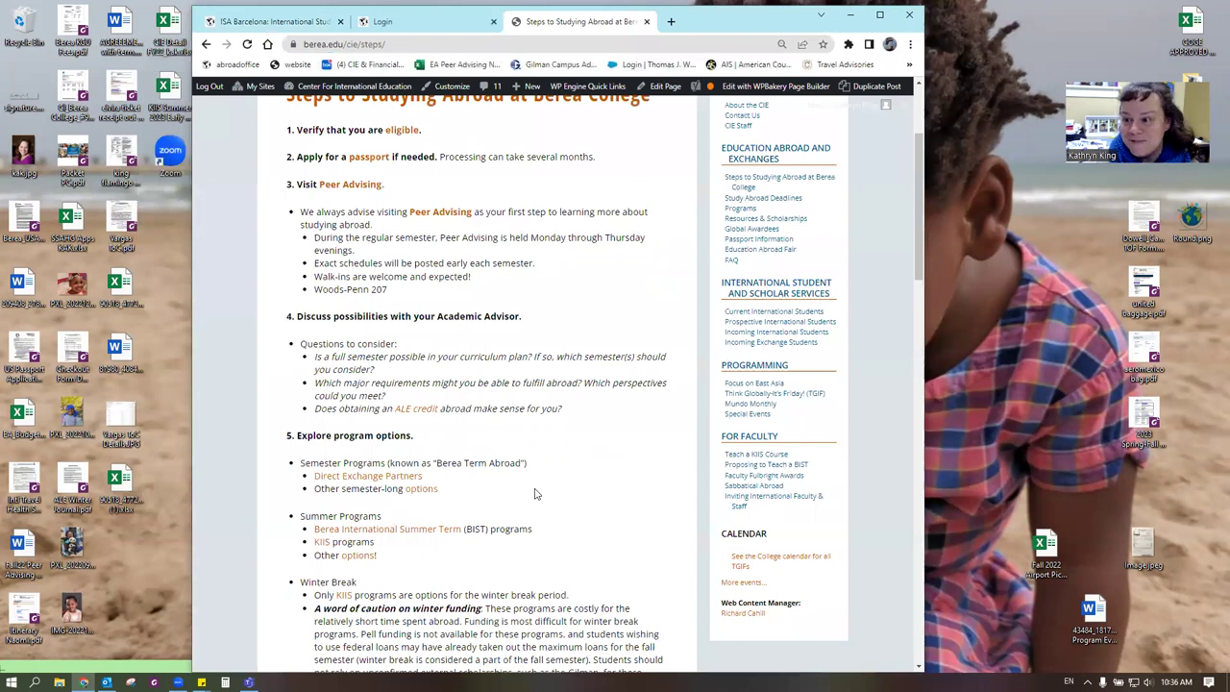
scroll(536, 493, up, 2)
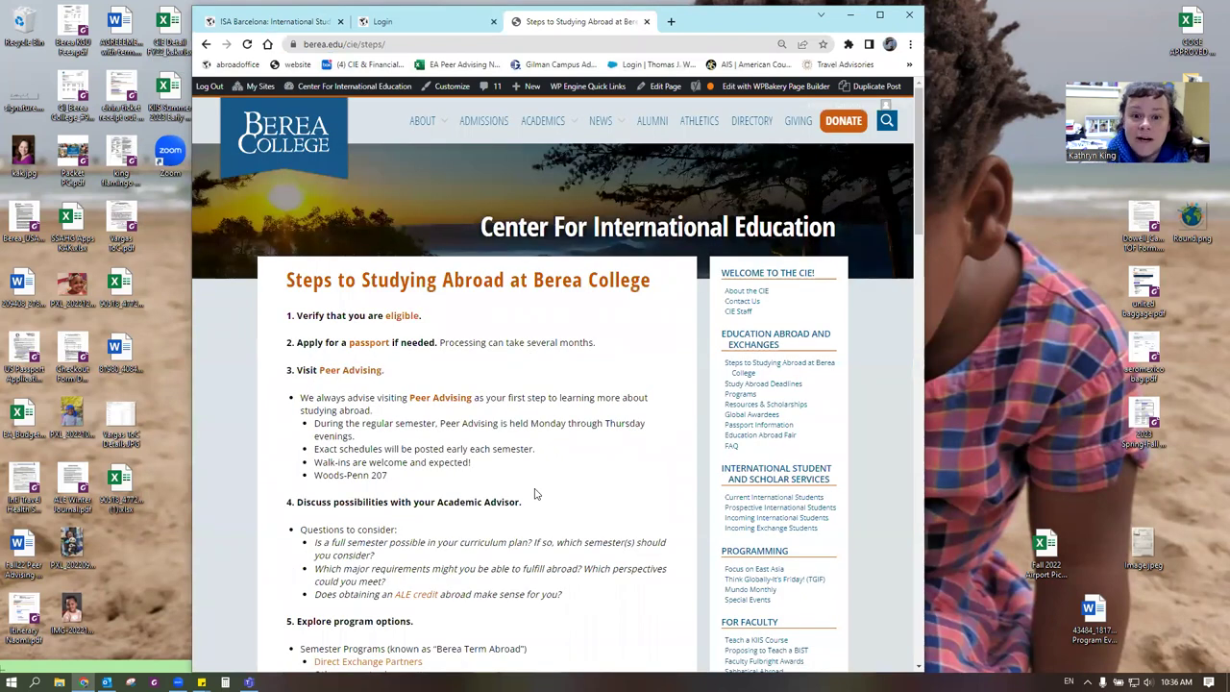